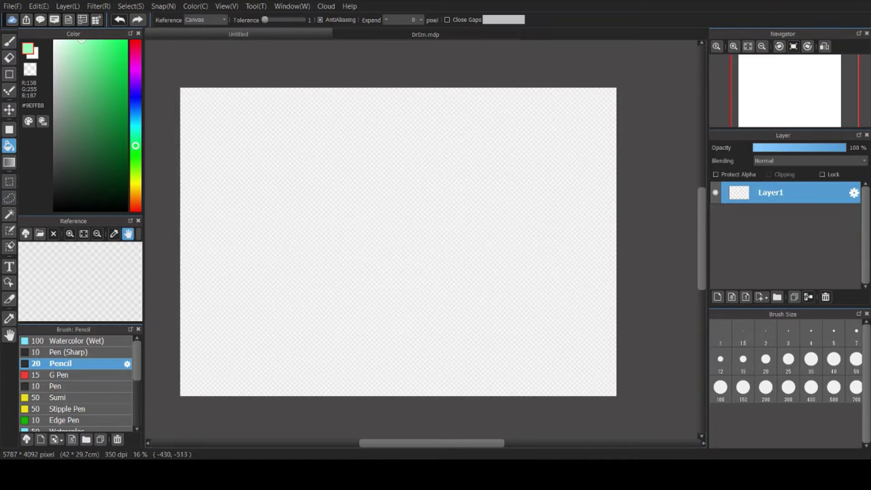
Fill the canvas with the current light green and add a new layer above it for pencil sketching
{"action": "left_click", "coordinate": [397, 241]}
{"action": "left_click", "coordinate": [717, 296]}
{"action": "left_click", "coordinate": [785, 215]}
{"action": "left_click", "coordinate": [784, 193]}
{"action": "key", "text": "b"}
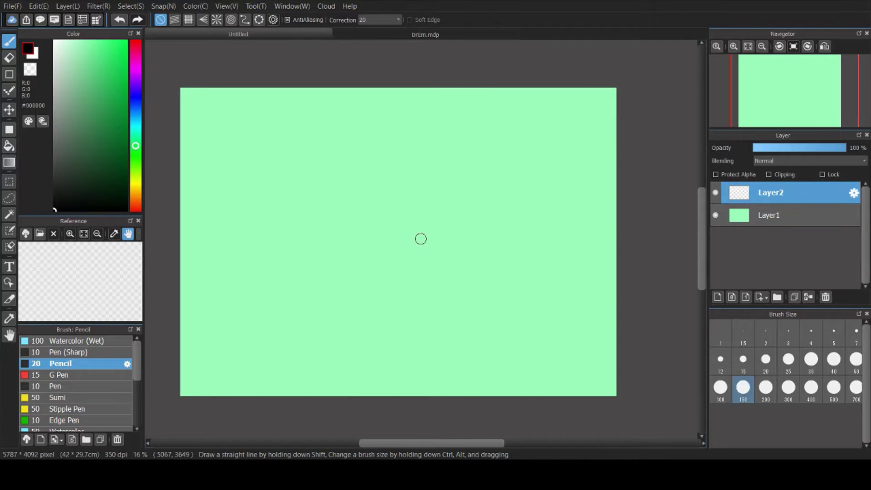
Sketch a round head in black with crossed face guidelines, a jaw and a hair outline curving down one side
{"action": "left_click_drag", "start_coordinate": [414, 161], "coordinate": [441, 212]}
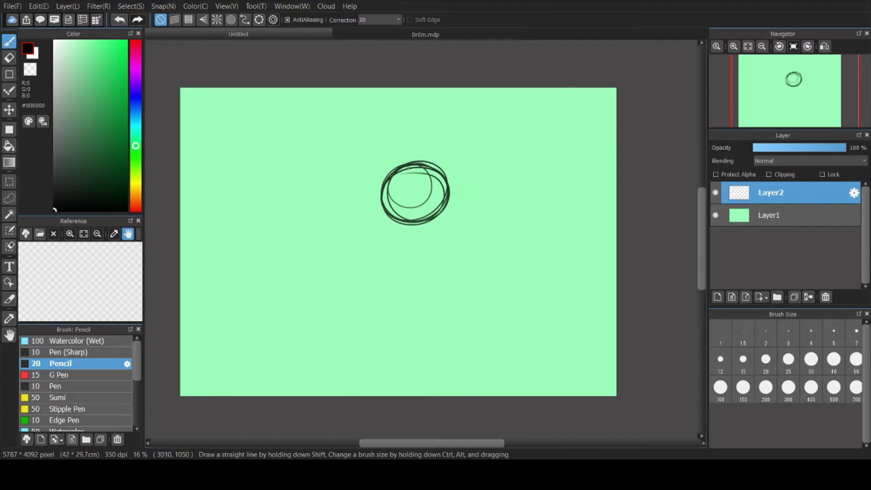
{"action": "left_click_drag", "start_coordinate": [414, 160], "coordinate": [411, 239]}
{"action": "left_click_drag", "start_coordinate": [410, 186], "coordinate": [410, 240]}
{"action": "left_click_drag", "start_coordinate": [445, 198], "coordinate": [373, 207]}
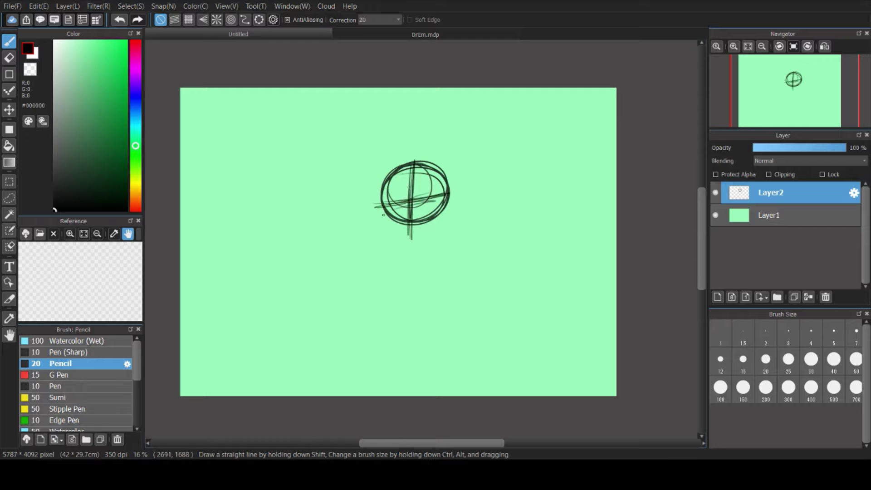
{"action": "mouse_move", "coordinate": [414, 160]}
{"action": "left_mouse_down"}
{"action": "mouse_move", "coordinate": [444, 165]}
{"action": "mouse_move", "coordinate": [463, 199]}
{"action": "left_mouse_up"}
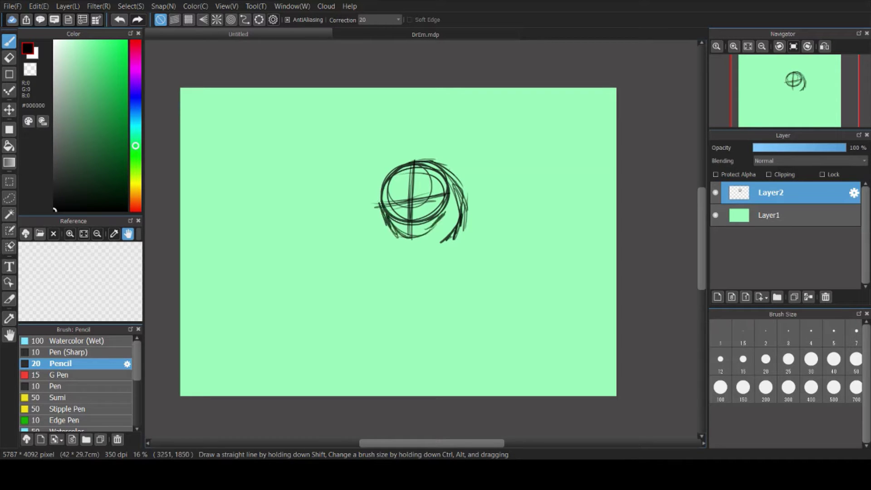
Sketch a fringe sweeping across the head with a pointed tuft at one side and jagged ends over the face
{"action": "scroll", "coordinate": [397, 227], "scroll_direction": "up", "scroll_amount": 3}
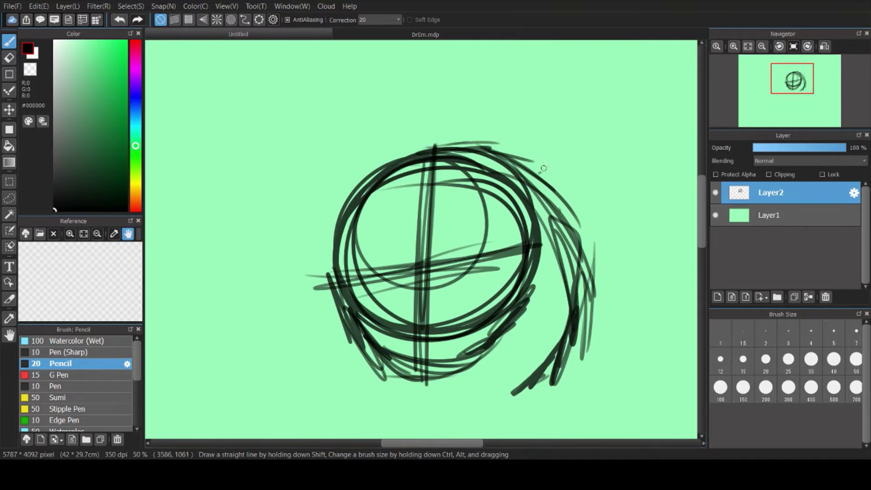
{"action": "mouse_move", "coordinate": [442, 146]}
{"action": "left_mouse_down"}
{"action": "mouse_move", "coordinate": [394, 239]}
{"action": "mouse_move", "coordinate": [497, 320]}
{"action": "mouse_move", "coordinate": [306, 182]}
{"action": "mouse_move", "coordinate": [480, 347]}
{"action": "mouse_move", "coordinate": [486, 359]}
{"action": "mouse_move", "coordinate": [441, 398]}
{"action": "left_mouse_up"}
{"action": "key", "text": "ctrl+z"}
{"action": "mouse_move", "coordinate": [432, 338]}
{"action": "left_mouse_down"}
{"action": "mouse_move", "coordinate": [354, 281]}
{"action": "mouse_move", "coordinate": [371, 358]}
{"action": "left_mouse_up"}
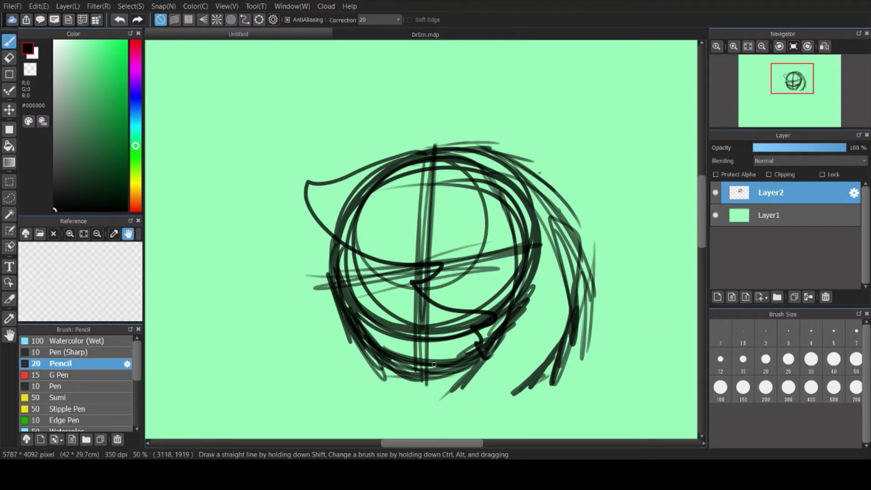
Sketch a tall oval eye below the fringe, undoing the first attempts and redrawing it in close-up
{"action": "mouse_move", "coordinate": [363, 272]}
{"action": "left_mouse_down"}
{"action": "mouse_move", "coordinate": [431, 127]}
{"action": "mouse_move", "coordinate": [417, 161]}
{"action": "mouse_move", "coordinate": [501, 291]}
{"action": "mouse_move", "coordinate": [426, 248]}
{"action": "left_mouse_up"}
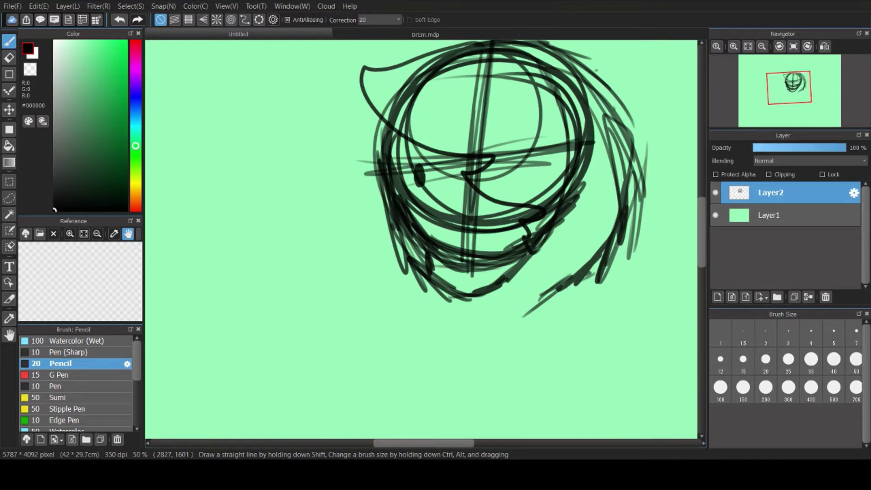
{"action": "key", "text": "ctrl+z"}
{"action": "mouse_move", "coordinate": [421, 177]}
{"action": "left_mouse_down"}
{"action": "mouse_move", "coordinate": [431, 184]}
{"action": "mouse_move", "coordinate": [427, 173]}
{"action": "left_mouse_up"}
{"action": "key", "text": "ctrl+z"}
{"action": "scroll", "coordinate": [471, 152], "scroll_direction": "up", "scroll_amount": 2}
{"action": "left_click_drag", "start_coordinate": [376, 154], "coordinate": [367, 245]}
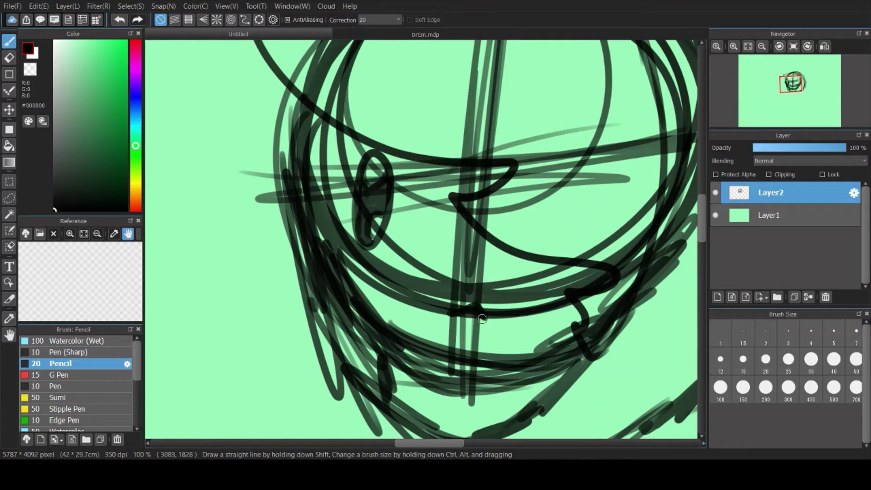
Sketch one shoulder and its bent arm folded across the chest below the head
{"action": "scroll", "coordinate": [465, 249], "scroll_direction": "down", "scroll_amount": 4}
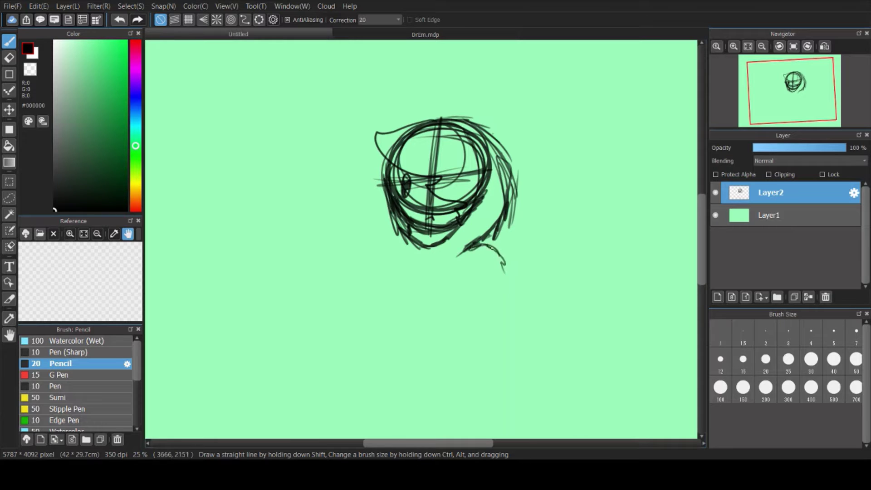
{"action": "left_click_drag", "start_coordinate": [492, 247], "coordinate": [512, 343]}
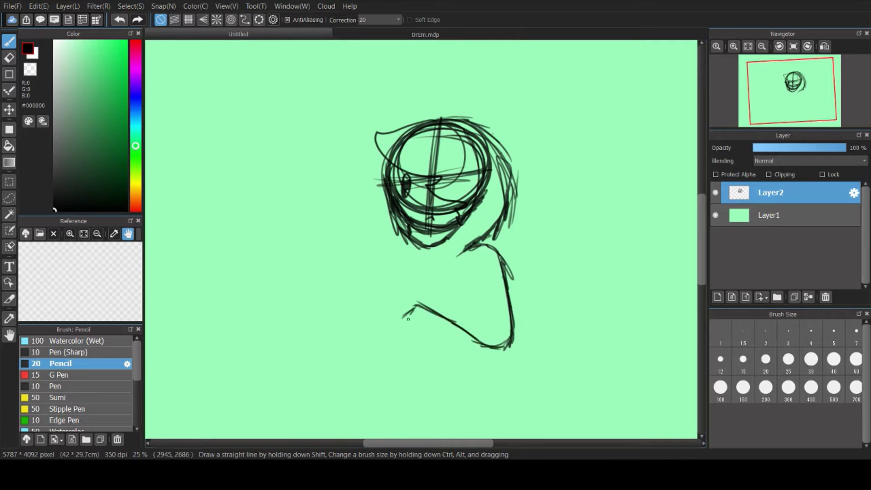
{"action": "mouse_move", "coordinate": [406, 335]}
{"action": "left_mouse_down"}
{"action": "mouse_move", "coordinate": [393, 353]}
{"action": "mouse_move", "coordinate": [359, 304]}
{"action": "left_mouse_up"}
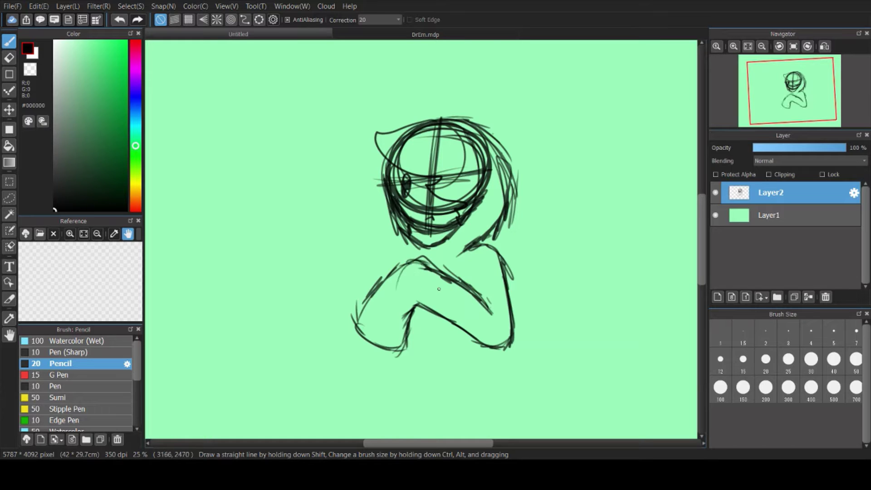
Undo the last hand and forearm strokes, redraw the hand smaller, and sketch the opposite shoulder and bent arm
{"action": "key", "text": "ctrl+z"}
{"action": "key", "text": "ctrl+z"}
{"action": "key", "text": "ctrl+z"}
{"action": "key", "text": "ctrl+z"}
{"action": "key", "text": "ctrl+z"}
{"action": "key", "text": "ctrl+z"}
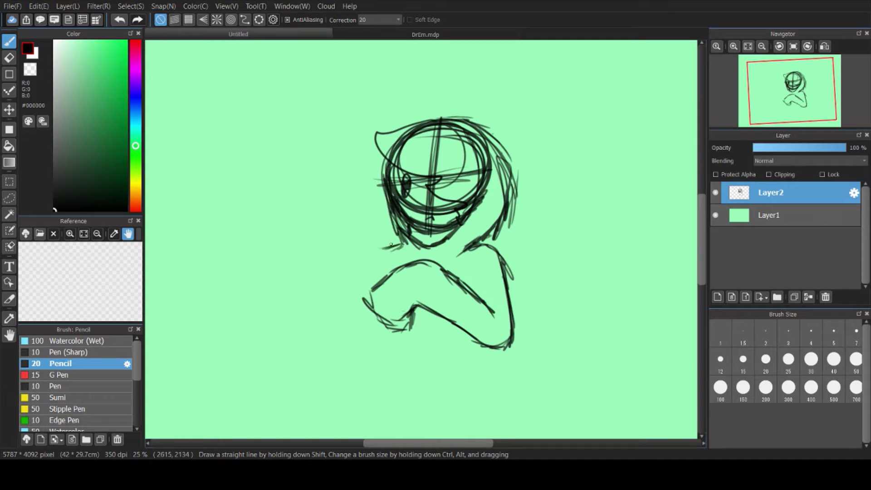
{"action": "left_click_drag", "start_coordinate": [363, 274], "coordinate": [398, 367]}
{"action": "left_click_drag", "start_coordinate": [421, 339], "coordinate": [401, 364]}
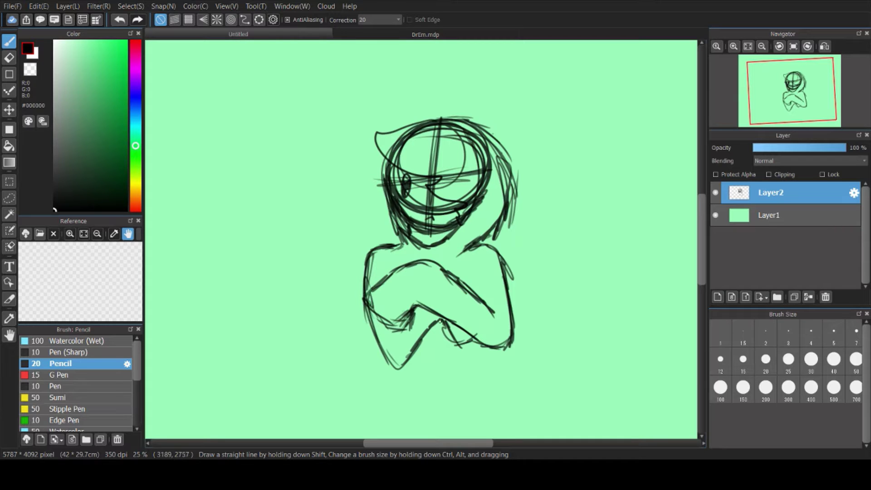
Sketch a small figure's round head against the shoulder and a body line running down to the forearm
{"action": "scroll", "coordinate": [539, 290], "scroll_direction": "up", "scroll_amount": 2}
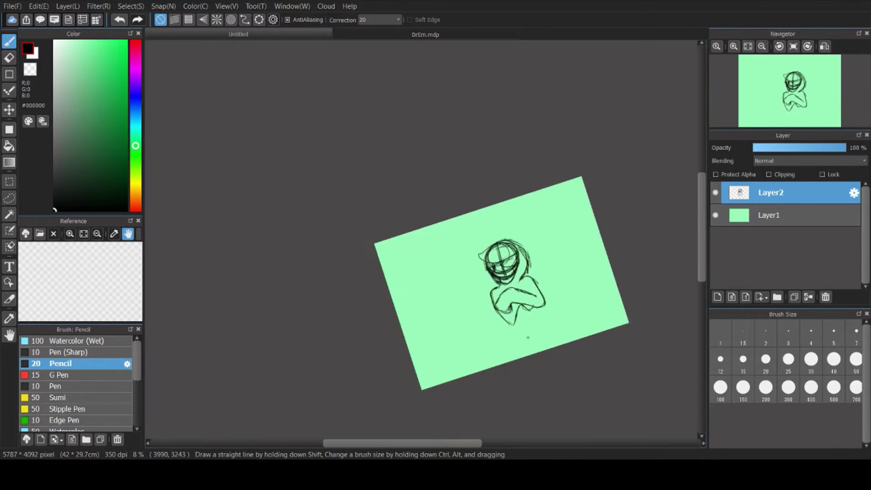
{"action": "left_click_drag", "start_coordinate": [456, 217], "coordinate": [558, 227]}
{"action": "key", "text": "ctrl+z"}
{"action": "left_click_drag", "start_coordinate": [499, 154], "coordinate": [493, 156]}
{"action": "left_click_drag", "start_coordinate": [463, 204], "coordinate": [394, 294]}
{"action": "left_click_drag", "start_coordinate": [431, 252], "coordinate": [398, 319]}
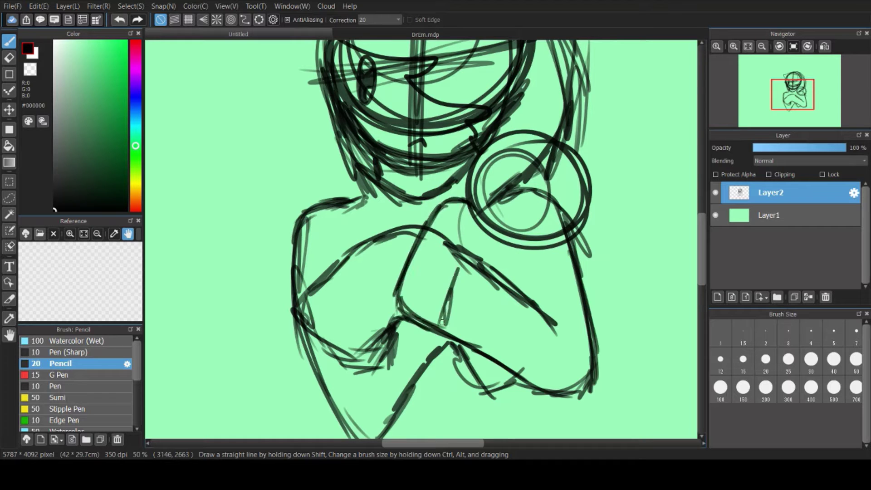
Add slanted, near-parallel lines across the folded forearm beneath the small figure's head
{"action": "left_click_drag", "start_coordinate": [468, 249], "coordinate": [440, 324]}
{"action": "left_click_drag", "start_coordinate": [565, 243], "coordinate": [557, 390]}
{"action": "left_click_drag", "start_coordinate": [561, 311], "coordinate": [556, 391]}
{"action": "left_click_drag", "start_coordinate": [517, 296], "coordinate": [506, 363]}
{"action": "left_click_drag", "start_coordinate": [516, 278], "coordinate": [506, 363]}
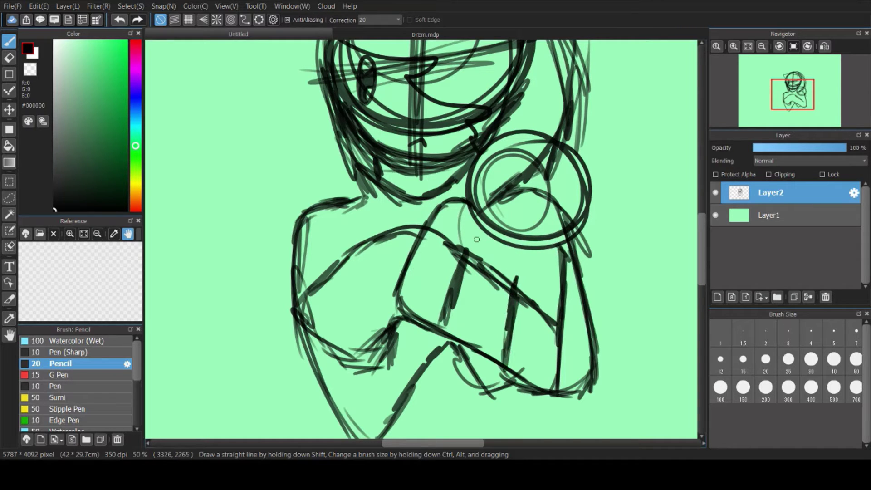
{"action": "left_click_drag", "start_coordinate": [477, 236], "coordinate": [459, 317]}
Draw two dot eyes and a curved mouth on the small figure's round head
{"action": "scroll", "coordinate": [526, 191], "scroll_direction": "up", "scroll_amount": 2}
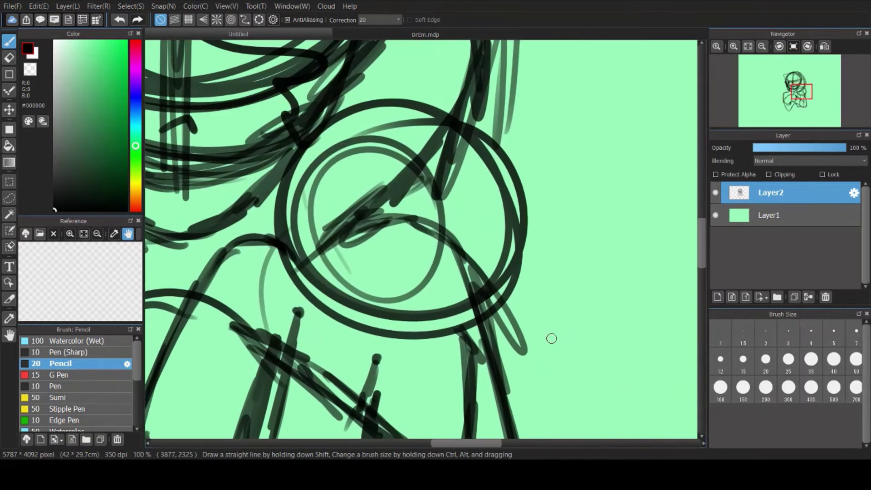
{"action": "left_click", "coordinate": [460, 245]}
{"action": "left_click", "coordinate": [356, 192]}
{"action": "mouse_move", "coordinate": [349, 239]}
{"action": "left_mouse_down"}
{"action": "mouse_move", "coordinate": [363, 263]}
{"action": "mouse_move", "coordinate": [432, 274]}
{"action": "left_mouse_up"}
{"action": "scroll", "coordinate": [438, 171], "scroll_direction": "down", "scroll_amount": 2}
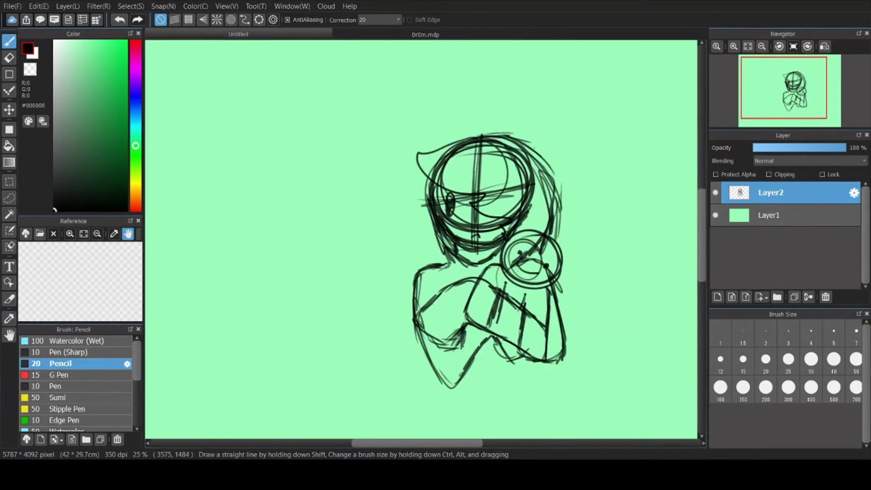
Sketch the small figure's hair with a heavier outer contour and curved fringe locks around its face
{"action": "scroll", "coordinate": [438, 172], "scroll_direction": "up", "scroll_amount": 2}
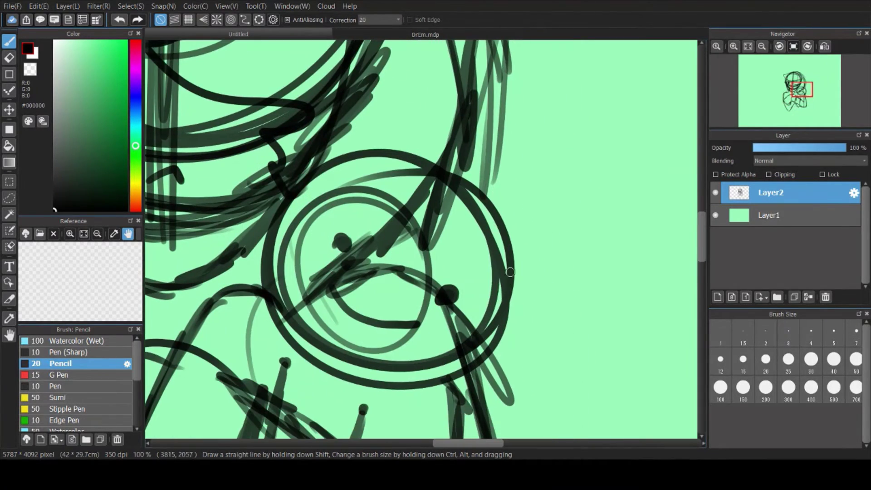
{"action": "mouse_move", "coordinate": [510, 271]}
{"action": "left_mouse_down"}
{"action": "mouse_move", "coordinate": [346, 150]}
{"action": "mouse_move", "coordinate": [281, 268]}
{"action": "left_mouse_up"}
{"action": "left_click_drag", "start_coordinate": [334, 169], "coordinate": [284, 317]}
{"action": "left_click_drag", "start_coordinate": [340, 258], "coordinate": [526, 236]}
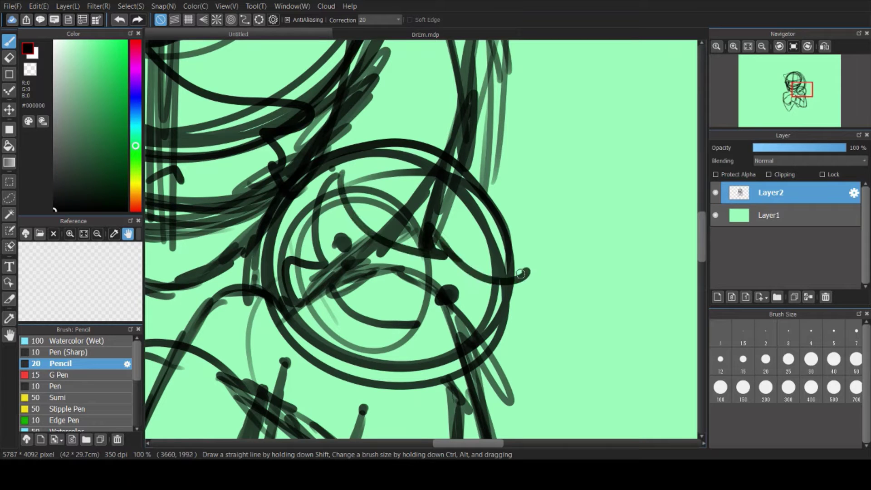
{"action": "left_click_drag", "start_coordinate": [524, 273], "coordinate": [493, 181]}
Sketch the small figure's two short legs hanging below the forearm, with lines across them marking the feet
{"action": "scroll", "coordinate": [555, 363], "scroll_direction": "down", "scroll_amount": 3}
{"action": "scroll", "coordinate": [555, 363], "scroll_direction": "up", "scroll_amount": 2}
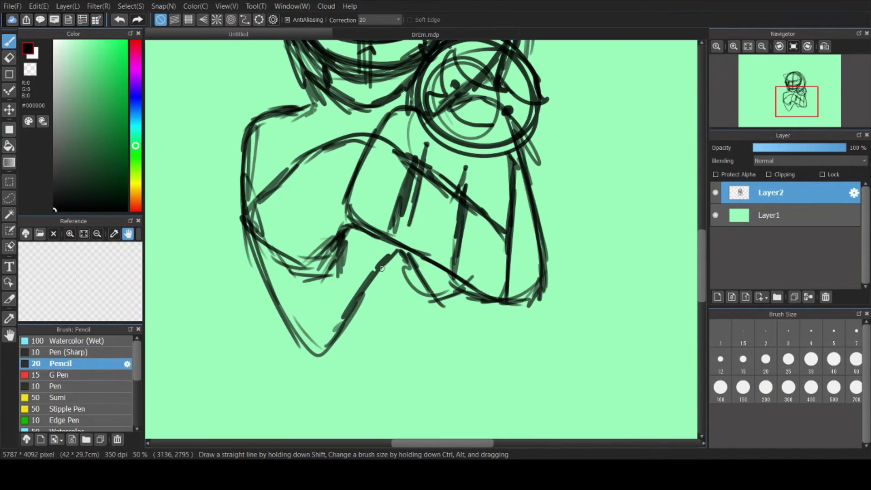
{"action": "mouse_move", "coordinate": [383, 261]}
{"action": "left_mouse_down"}
{"action": "mouse_move", "coordinate": [375, 331]}
{"action": "mouse_move", "coordinate": [419, 353]}
{"action": "left_mouse_up"}
{"action": "mouse_move", "coordinate": [427, 306]}
{"action": "left_mouse_down"}
{"action": "mouse_move", "coordinate": [425, 341]}
{"action": "mouse_move", "coordinate": [471, 361]}
{"action": "left_mouse_up"}
{"action": "left_click_drag", "start_coordinate": [466, 323], "coordinate": [453, 341]}
{"action": "left_click_drag", "start_coordinate": [477, 303], "coordinate": [473, 365]}
{"action": "mouse_move", "coordinate": [428, 305]}
{"action": "left_mouse_down"}
{"action": "mouse_move", "coordinate": [424, 330]}
{"action": "mouse_move", "coordinate": [390, 357]}
{"action": "left_mouse_up"}
{"action": "left_click_drag", "start_coordinate": [371, 320], "coordinate": [470, 336]}
Sketch both sides of the main character's torso below the arms, undoing and redrawing the side under the hand
{"action": "scroll", "coordinate": [527, 309], "scroll_direction": "down", "scroll_amount": 2}
{"action": "scroll", "coordinate": [528, 309], "scroll_direction": "up", "scroll_amount": 1}
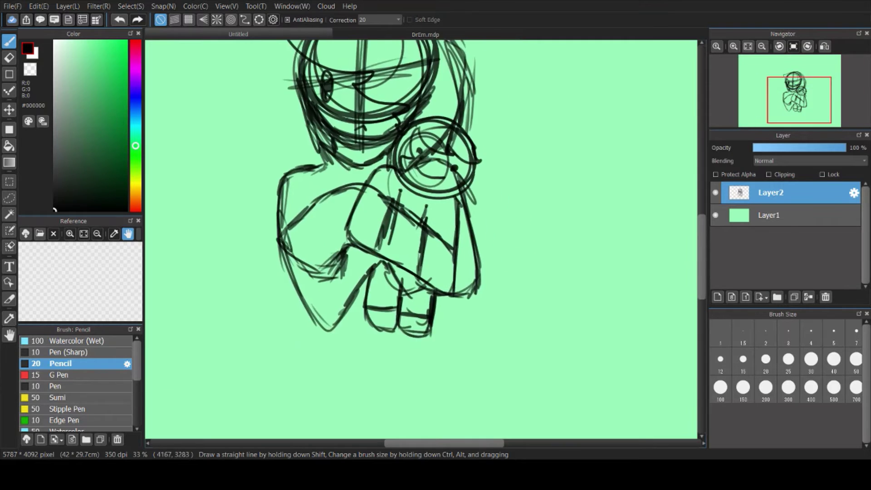
{"action": "scroll", "coordinate": [527, 309], "scroll_direction": "down", "scroll_amount": 1}
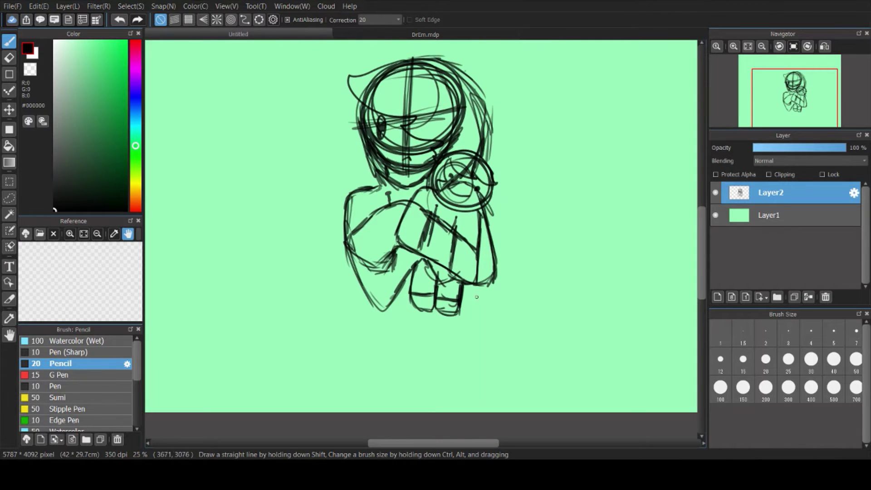
{"action": "left_click_drag", "start_coordinate": [356, 268], "coordinate": [373, 351]}
{"action": "left_click_drag", "start_coordinate": [367, 297], "coordinate": [377, 355]}
{"action": "key", "text": "ctrl+z"}
{"action": "key", "text": "ctrl+z"}
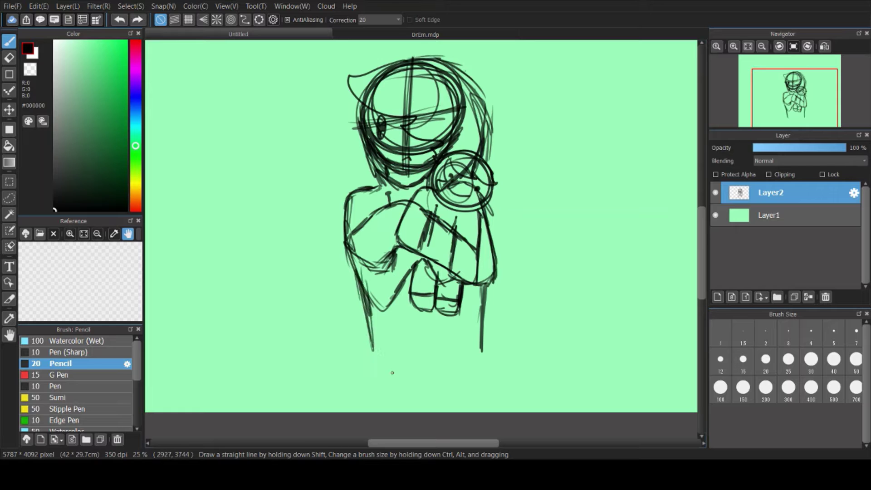
{"action": "left_click_drag", "start_coordinate": [351, 254], "coordinate": [367, 347]}
{"action": "left_click_drag", "start_coordinate": [355, 293], "coordinate": [365, 338]}
{"action": "left_click_drag", "start_coordinate": [352, 272], "coordinate": [364, 359]}
{"action": "left_click_drag", "start_coordinate": [482, 285], "coordinate": [483, 340]}
{"action": "left_click_drag", "start_coordinate": [370, 361], "coordinate": [383, 362]}
Move the whole character sketch up and to the left on the canvas
{"action": "scroll", "coordinate": [558, 338], "scroll_direction": "down", "scroll_amount": 2}
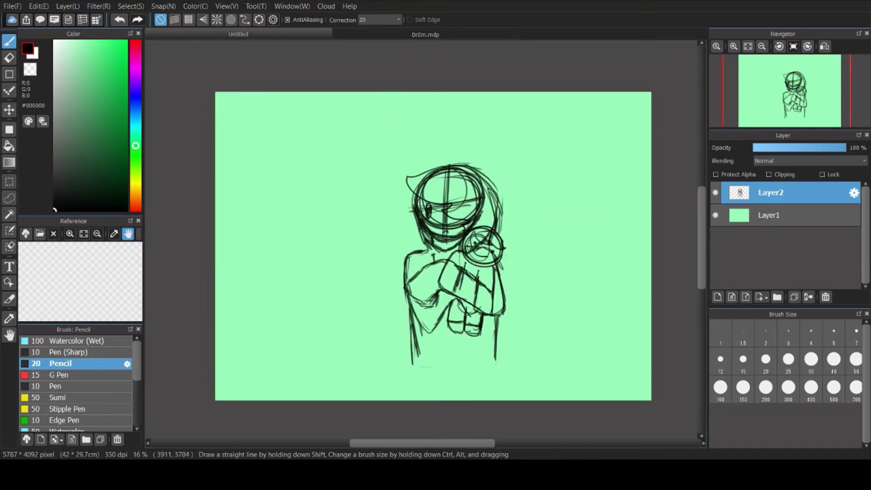
{"action": "key", "text": "v"}
{"action": "mouse_move", "coordinate": [408, 249]}
{"action": "left_mouse_down"}
{"action": "mouse_move", "coordinate": [361, 236]}
{"action": "mouse_move", "coordinate": [363, 199]}
{"action": "left_mouse_up"}
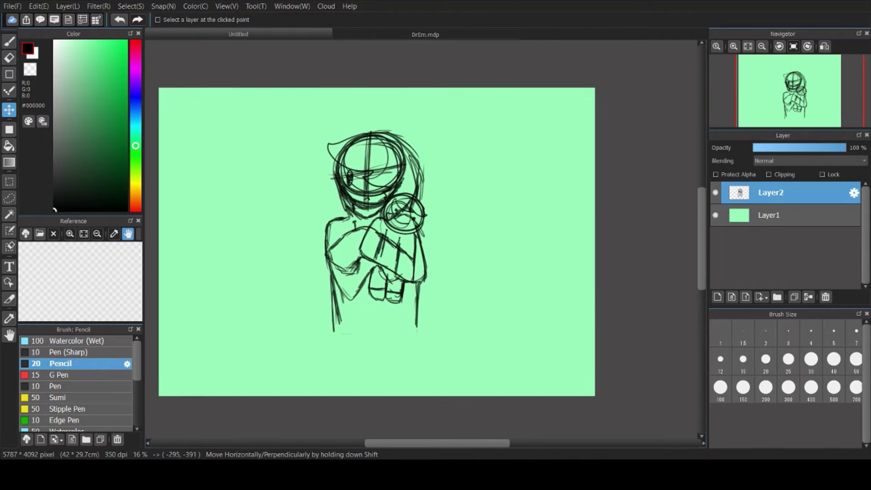
Lower the sketch layer's opacity and add a new layer above it for the line art
{"action": "key", "text": "b"}
{"action": "left_click_drag", "start_coordinate": [844, 148], "coordinate": [785, 148]}
{"action": "left_click", "coordinate": [717, 296]}
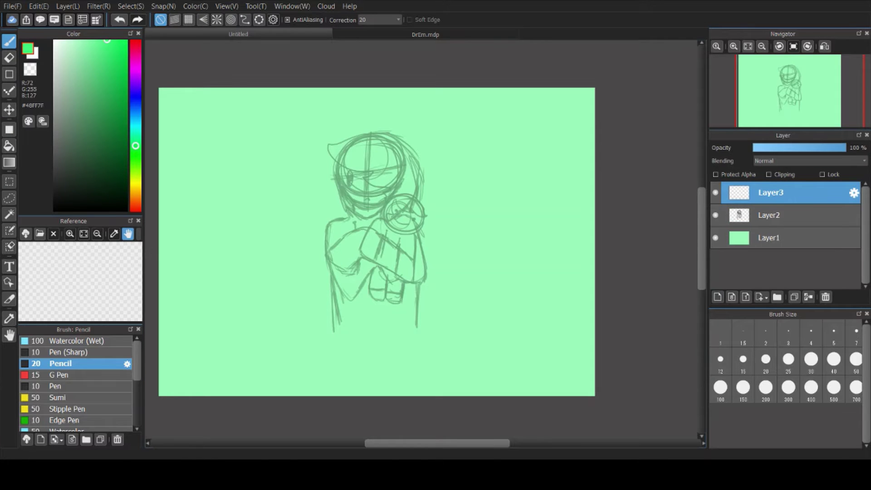
{"action": "scroll", "coordinate": [376, 173], "scroll_direction": "up", "scroll_amount": 3}
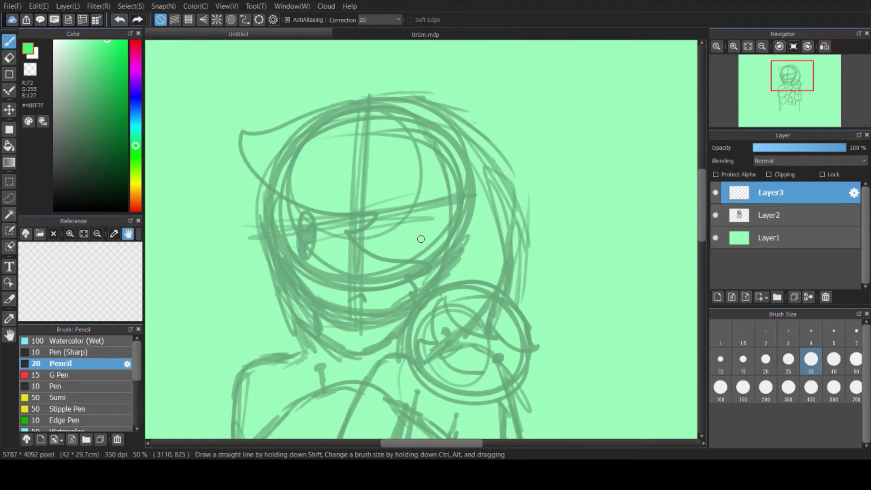
{"action": "key", "text": "]"}
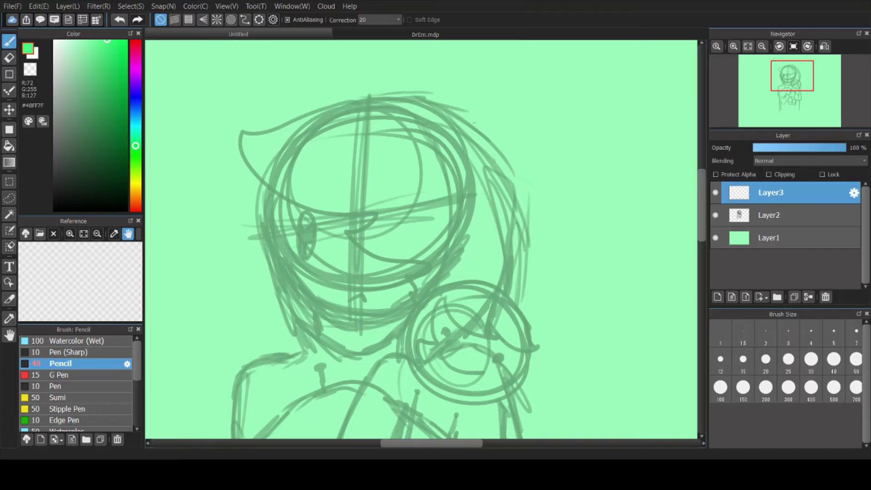
{"action": "left_click_drag", "start_coordinate": [382, 96], "coordinate": [510, 292]}
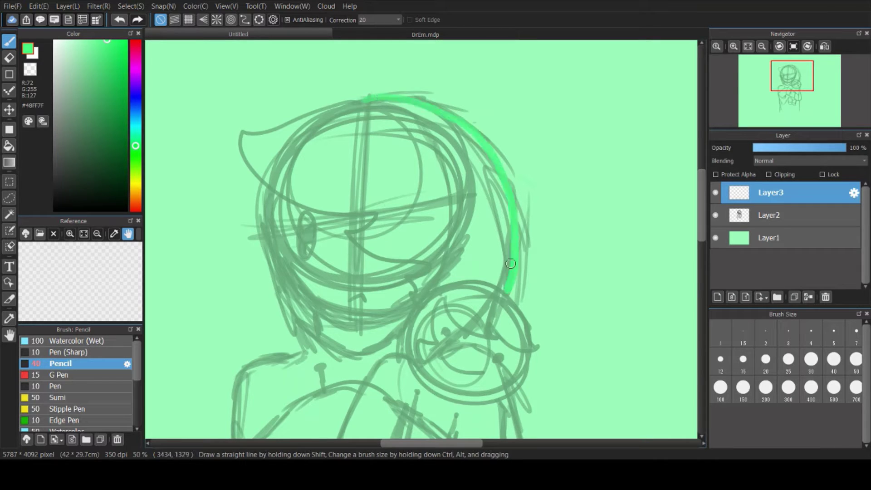
{"action": "key", "text": "ctrl+z"}
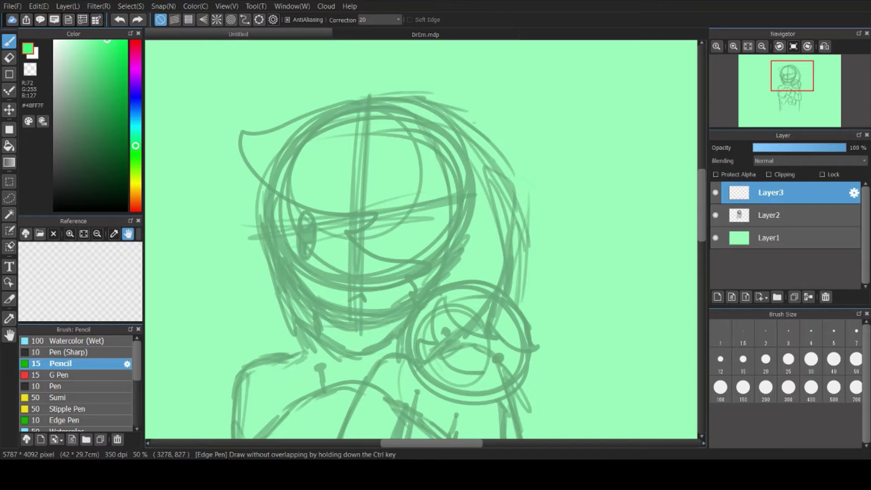
{"action": "left_click_drag", "start_coordinate": [361, 100], "coordinate": [415, 95]}
{"action": "key", "text": "ctrl+z"}
{"action": "key", "text": "x"}
{"action": "left_click_drag", "start_coordinate": [521, 193], "coordinate": [499, 292]}
{"action": "key", "text": "ctrl+z"}
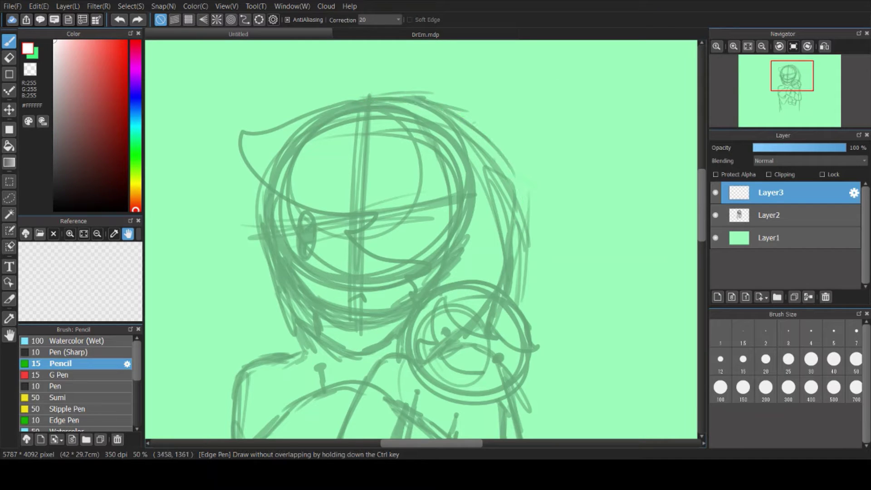
Set the brush size to 25 and outline the head, face and hair in bright green over the sketch
{"action": "left_click", "coordinate": [788, 358]}
{"action": "left_click_drag", "start_coordinate": [353, 103], "coordinate": [491, 284]}
{"action": "scroll", "coordinate": [492, 285], "scroll_direction": "up", "scroll_amount": 1}
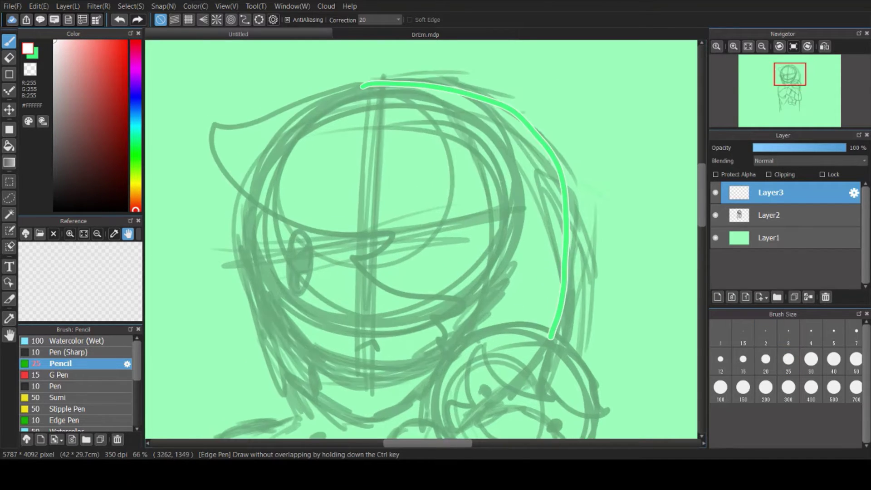
{"action": "key", "text": "ctrl+z"}
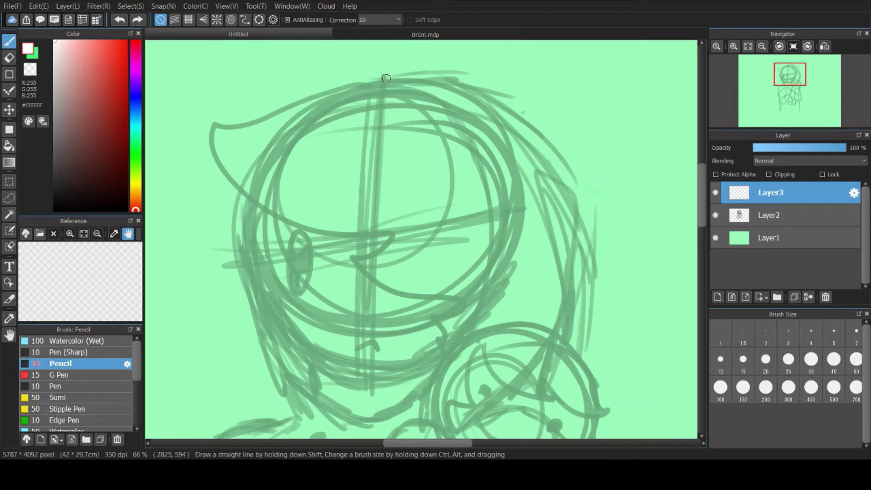
{"action": "key", "text": "x"}
{"action": "mouse_move", "coordinate": [370, 89]}
{"action": "left_mouse_down"}
{"action": "mouse_move", "coordinate": [573, 195]}
{"action": "mouse_move", "coordinate": [557, 338]}
{"action": "mouse_move", "coordinate": [449, 359]}
{"action": "mouse_move", "coordinate": [274, 341]}
{"action": "mouse_move", "coordinate": [236, 198]}
{"action": "left_mouse_up"}
{"action": "scroll", "coordinate": [508, 193], "scroll_direction": "down", "scroll_amount": 3}
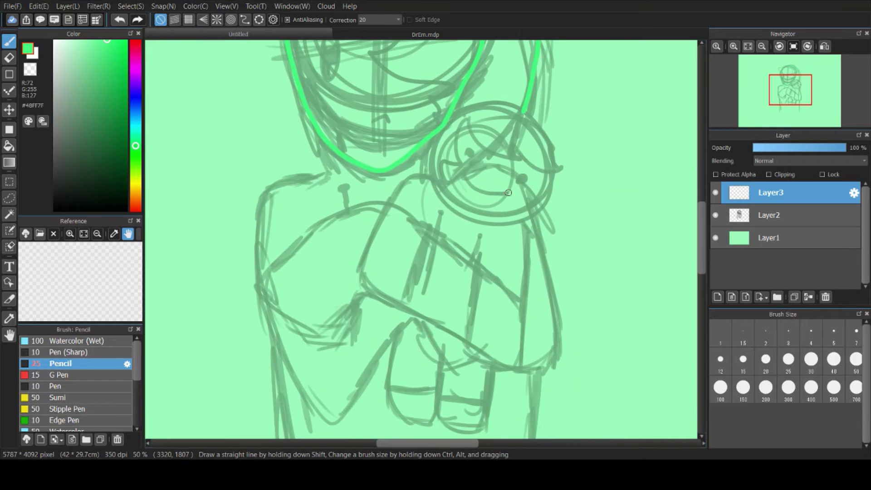
Outline the shoulders, folded arms and both sides of the lower torso in bright green over the sketch
{"action": "mouse_move", "coordinate": [314, 127]}
{"action": "left_mouse_down"}
{"action": "mouse_move", "coordinate": [257, 272]}
{"action": "mouse_move", "coordinate": [483, 359]}
{"action": "left_mouse_up"}
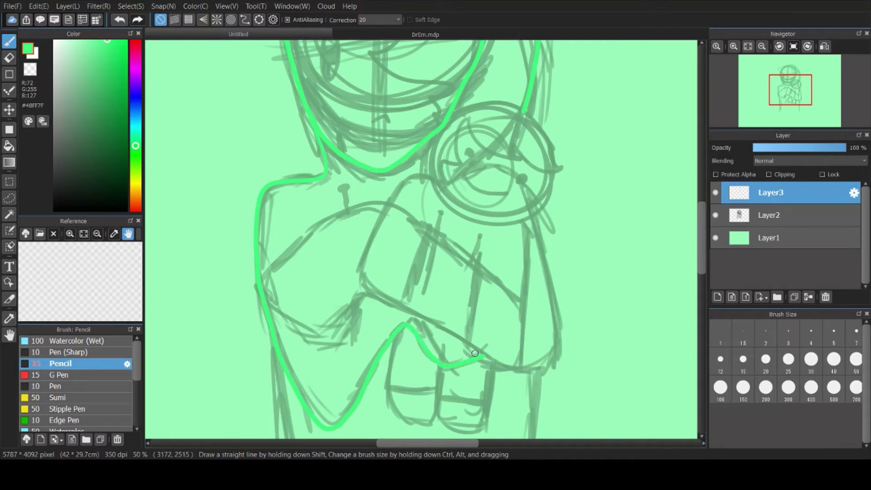
{"action": "mouse_move", "coordinate": [533, 217]}
{"action": "left_mouse_down"}
{"action": "mouse_move", "coordinate": [536, 368]}
{"action": "mouse_move", "coordinate": [314, 337]}
{"action": "mouse_move", "coordinate": [395, 201]}
{"action": "mouse_move", "coordinate": [521, 301]}
{"action": "left_mouse_up"}
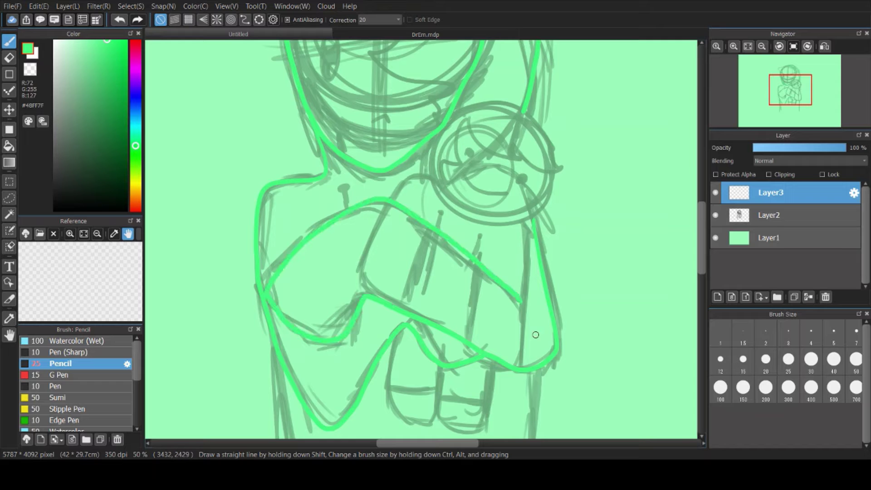
{"action": "scroll", "coordinate": [535, 309], "scroll_direction": "down", "scroll_amount": 3}
{"action": "scroll", "coordinate": [409, 227], "scroll_direction": "up", "scroll_amount": 3}
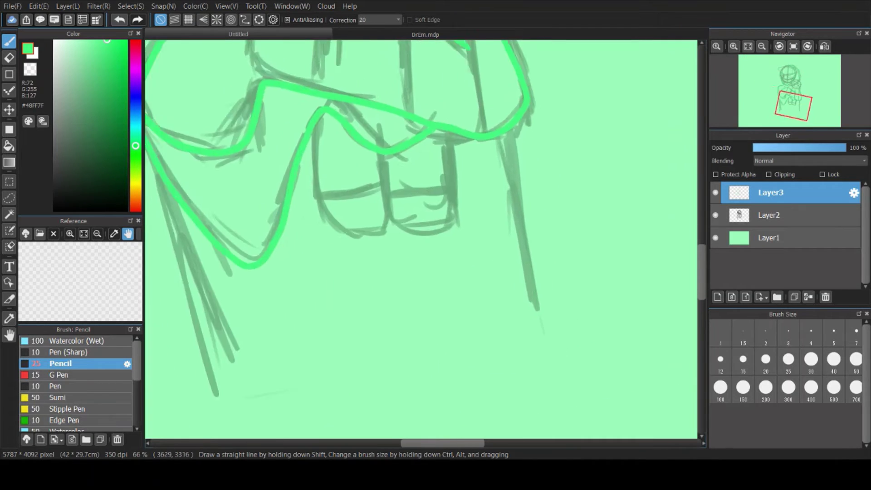
{"action": "left_click_drag", "start_coordinate": [281, 230], "coordinate": [330, 371]}
{"action": "scroll", "coordinate": [329, 351], "scroll_direction": "down", "scroll_amount": 3}
{"action": "scroll", "coordinate": [408, 227], "scroll_direction": "up", "scroll_amount": 3}
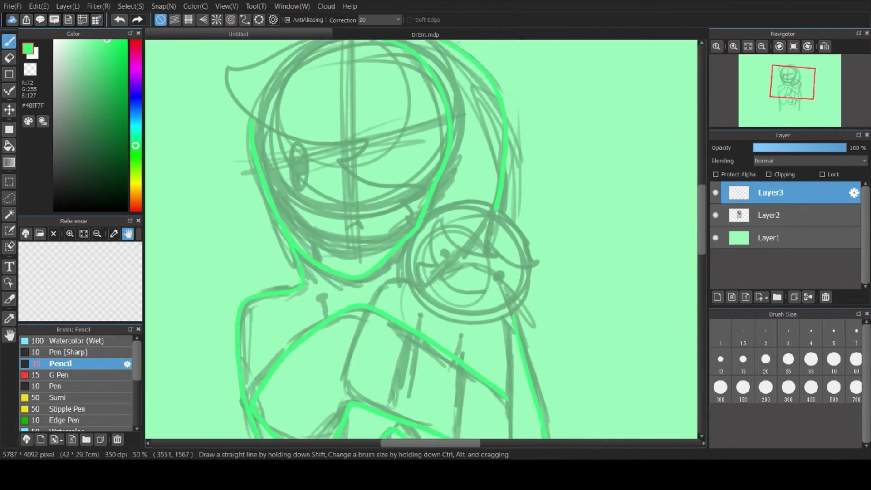
Add a new layer below the green line art and set the brush colour to light yellow #FFF284
{"action": "key", "text": "ctrl+shift+n"}
{"action": "scroll", "coordinate": [422, 241], "scroll_direction": "up", "scroll_amount": 2}
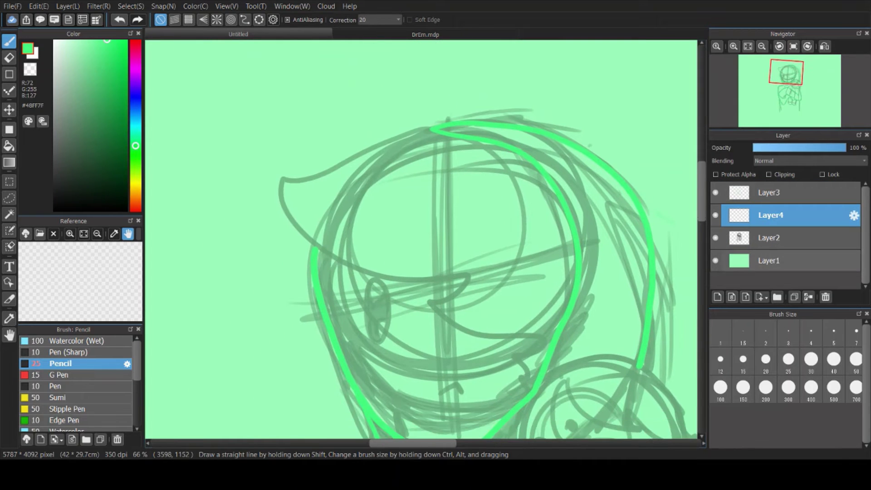
{"action": "left_click", "coordinate": [135, 186]}
{"action": "mouse_move", "coordinate": [432, 129]}
{"action": "left_mouse_down"}
{"action": "mouse_move", "coordinate": [408, 129]}
{"action": "mouse_move", "coordinate": [454, 299]}
{"action": "mouse_move", "coordinate": [517, 377]}
{"action": "left_mouse_up"}
{"action": "key", "text": "ctrl+z"}
{"action": "left_click", "coordinate": [85, 39]}
{"action": "left_click", "coordinate": [89, 40]}
Outline the swept fringe from the crown across the face to the jaw in yellow, undoing and redrawing it to follow the sketch
{"action": "mouse_move", "coordinate": [431, 129]}
{"action": "left_mouse_down"}
{"action": "mouse_move", "coordinate": [313, 141]}
{"action": "mouse_move", "coordinate": [477, 278]}
{"action": "left_mouse_up"}
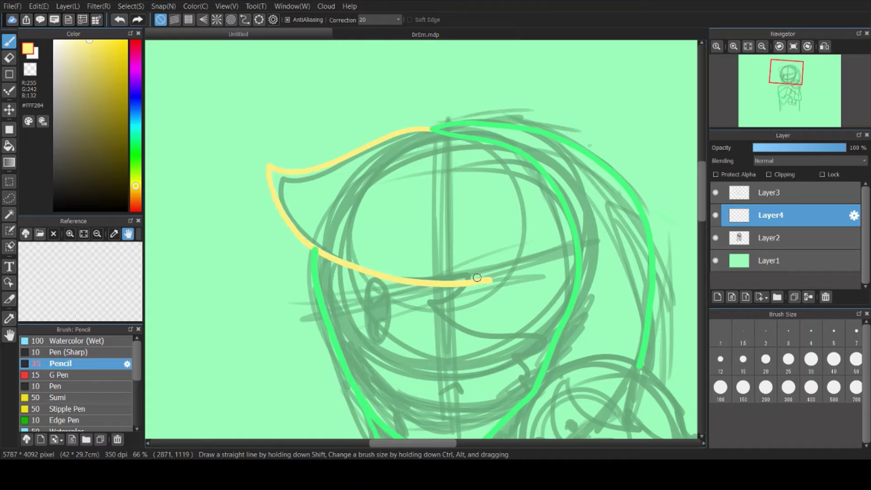
{"action": "key", "text": "ctrl+z"}
{"action": "left_click_drag", "start_coordinate": [430, 129], "coordinate": [328, 249]}
{"action": "key", "text": "ctrl+z"}
{"action": "mouse_move", "coordinate": [430, 129]}
{"action": "left_mouse_down"}
{"action": "mouse_move", "coordinate": [363, 279]}
{"action": "mouse_move", "coordinate": [517, 360]}
{"action": "mouse_move", "coordinate": [525, 378]}
{"action": "left_mouse_up"}
{"action": "key", "text": "ctrl+Up"}
{"action": "left_click_drag", "start_coordinate": [575, 368], "coordinate": [521, 309]}
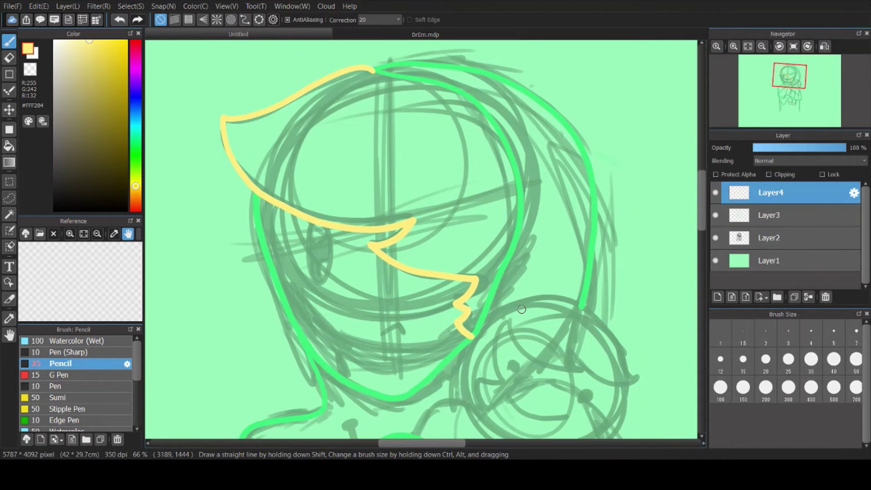
{"action": "key", "text": "ctrl+z"}
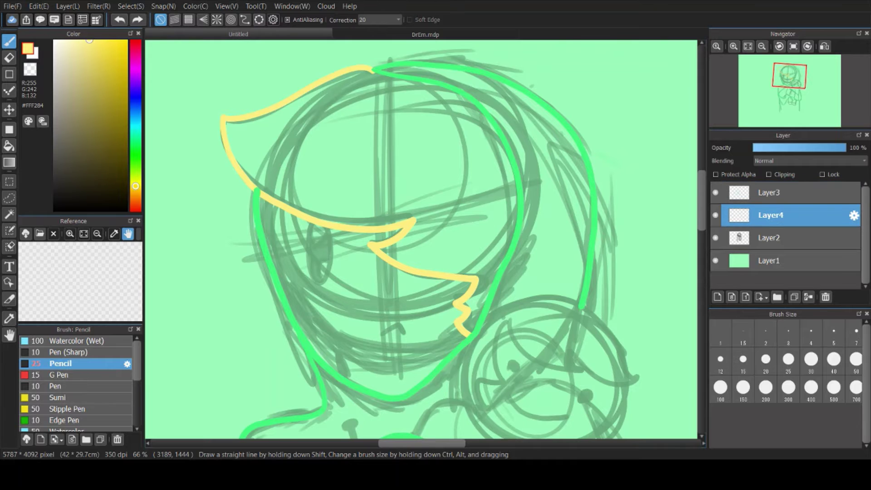
Erase the end of the green face outline where it overlaps the yellow fringe
{"action": "scroll", "coordinate": [485, 281], "scroll_direction": "up", "scroll_amount": 5}
{"action": "key", "text": "e"}
{"action": "key", "text": "alt+Up"}
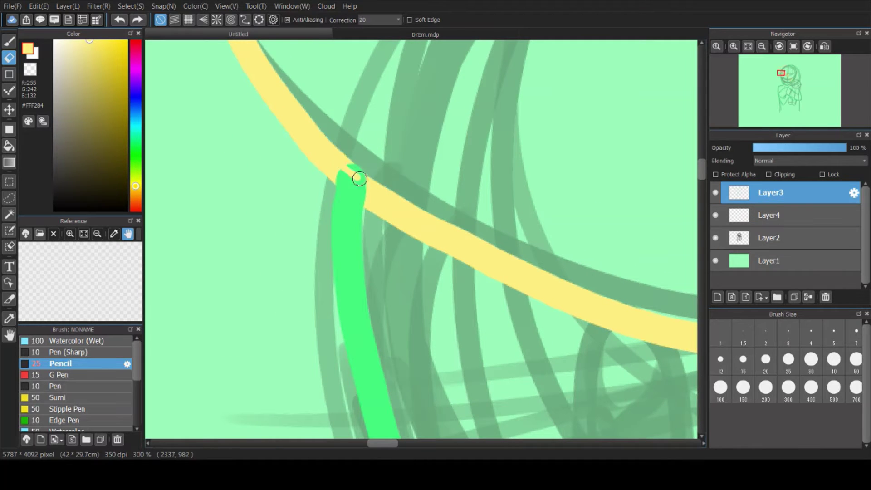
{"action": "left_click_drag", "start_coordinate": [359, 179], "coordinate": [364, 194]}
{"action": "scroll", "coordinate": [348, 191], "scroll_direction": "up", "scroll_amount": 3}
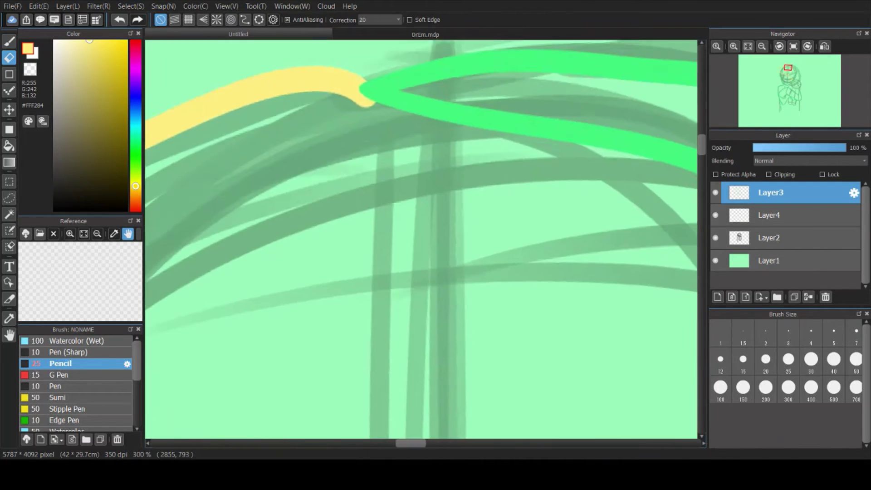
{"action": "scroll", "coordinate": [421, 239], "scroll_direction": "down", "scroll_amount": 8}
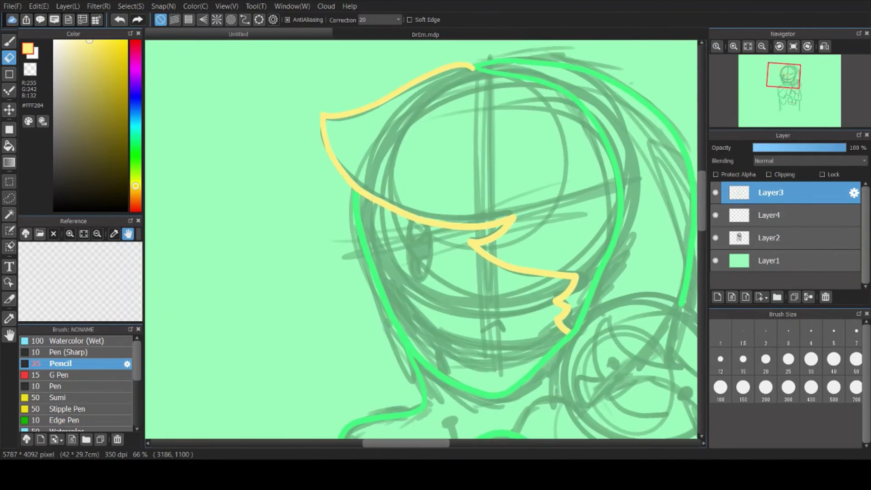
Add a new layer below the fringe layer and switch back to the brush with white as the colour
{"action": "scroll", "coordinate": [421, 239], "scroll_direction": "up", "scroll_amount": 3}
{"action": "scroll", "coordinate": [421, 239], "scroll_direction": "up", "scroll_amount": 1}
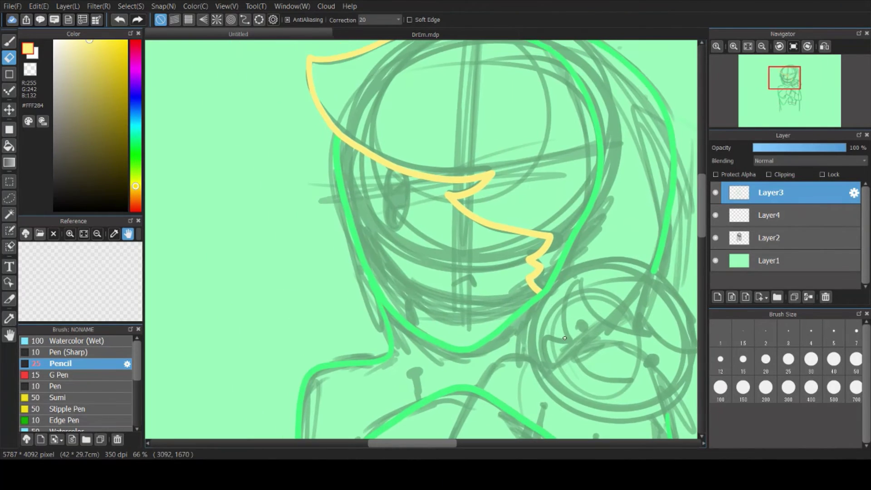
{"action": "key", "text": "ctrl+shift+n"}
{"action": "key", "text": "b"}
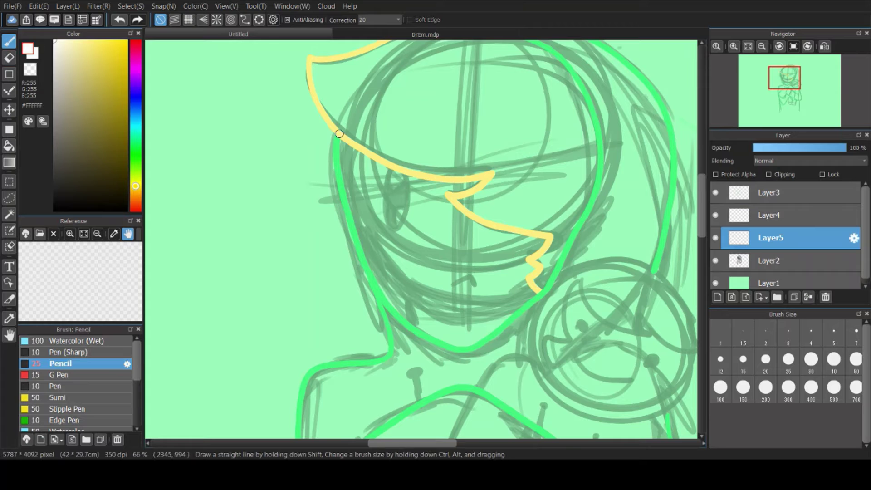
{"action": "mouse_move", "coordinate": [368, 268]}
{"action": "left_mouse_down"}
{"action": "mouse_move", "coordinate": [519, 315]}
{"action": "mouse_move", "coordinate": [367, 267]}
{"action": "left_mouse_up"}
{"action": "key", "text": "ctrl+z"}
{"action": "scroll", "coordinate": [368, 267], "scroll_direction": "down", "scroll_amount": 3}
{"action": "scroll", "coordinate": [367, 266], "scroll_direction": "up", "scroll_amount": 6}
{"action": "key", "text": "ctrl+z"}
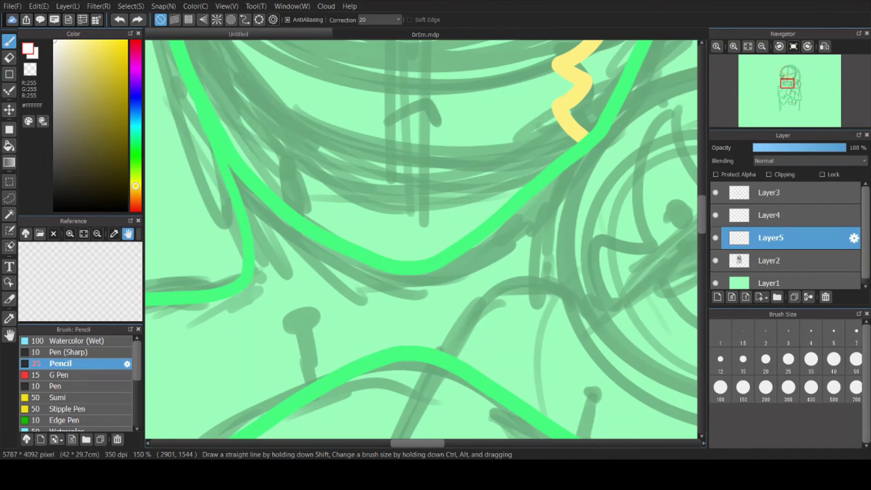
{"action": "mouse_move", "coordinate": [232, 97]}
{"action": "left_mouse_down"}
{"action": "mouse_move", "coordinate": [476, 193]}
{"action": "mouse_move", "coordinate": [504, 190]}
{"action": "left_mouse_up"}
{"action": "key", "text": "ctrl+z"}
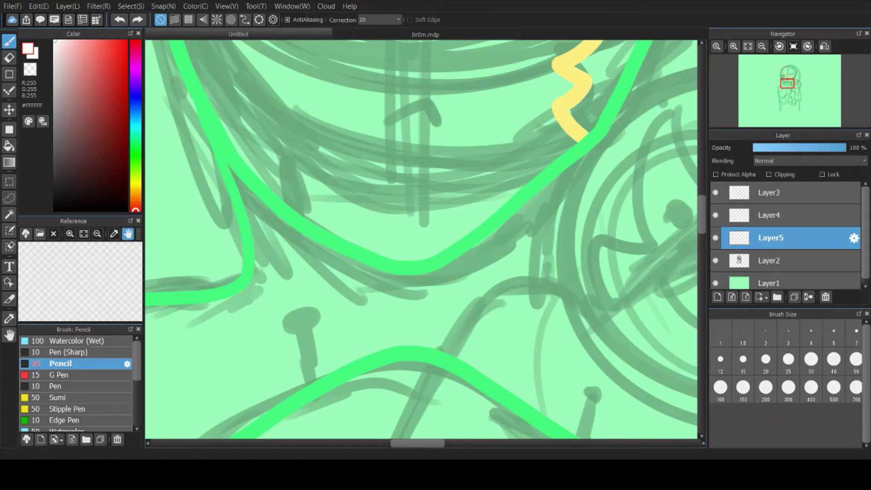
{"action": "left_click_drag", "start_coordinate": [567, 145], "coordinate": [399, 176]}
{"action": "key", "text": "ctrl+z"}
{"action": "left_click", "coordinate": [55, 51]}
{"action": "left_click_drag", "start_coordinate": [574, 140], "coordinate": [333, 154]}
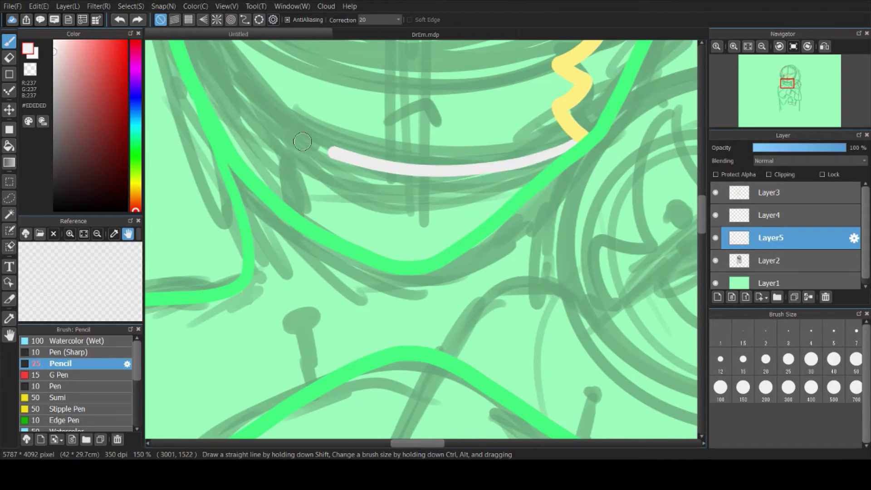
{"action": "key", "text": "ctrl+z"}
{"action": "left_click", "coordinate": [54, 40]}
{"action": "left_click_drag", "start_coordinate": [499, 173], "coordinate": [458, 282]}
{"action": "key", "text": "ctrl+z"}
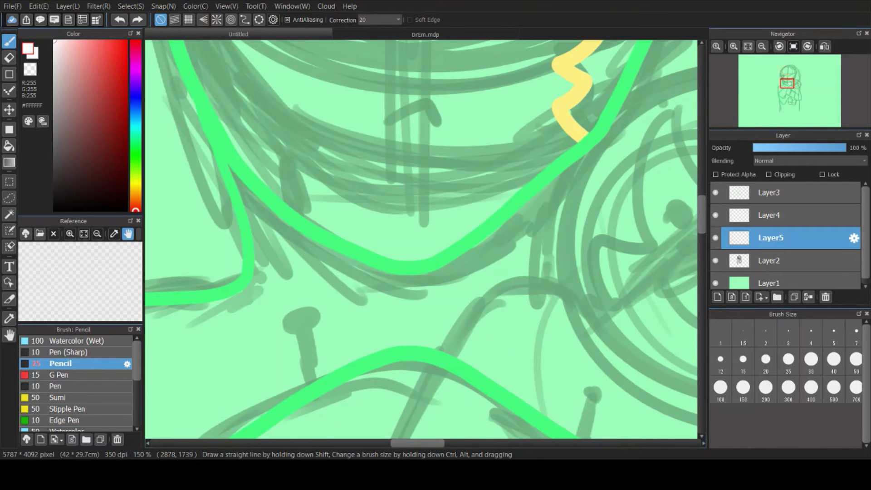
Draw a white curve across the lower face above the chin, from one edge of the face outline to the other
{"action": "scroll", "coordinate": [463, 348], "scroll_direction": "down", "scroll_amount": 2}
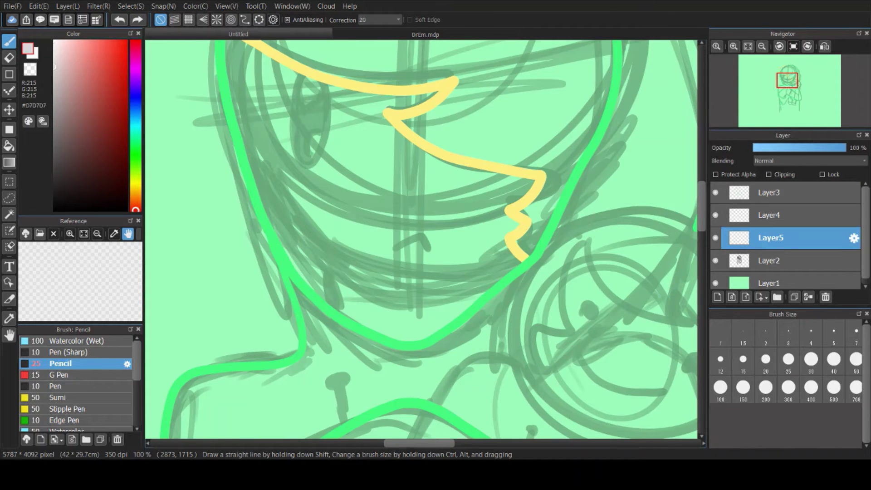
{"action": "left_click", "coordinate": [54, 41]}
{"action": "left_click_drag", "start_coordinate": [409, 247], "coordinate": [435, 282]}
{"action": "key", "text": "ctrl+z"}
{"action": "mouse_move", "coordinate": [522, 263]}
{"action": "left_mouse_down"}
{"action": "mouse_move", "coordinate": [437, 295]}
{"action": "mouse_move", "coordinate": [268, 191]}
{"action": "left_mouse_up"}
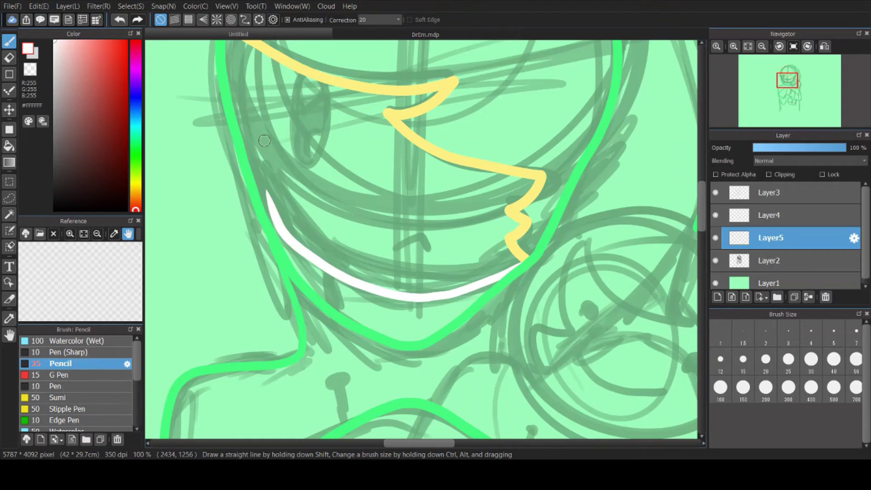
{"action": "left_click_drag", "start_coordinate": [265, 140], "coordinate": [291, 194]}
Rework the white curve above the chin with the green background layer temporarily hidden
{"action": "left_click", "coordinate": [715, 283]}
{"action": "key", "text": "ctrl+z"}
{"action": "key", "text": "ctrl+y"}
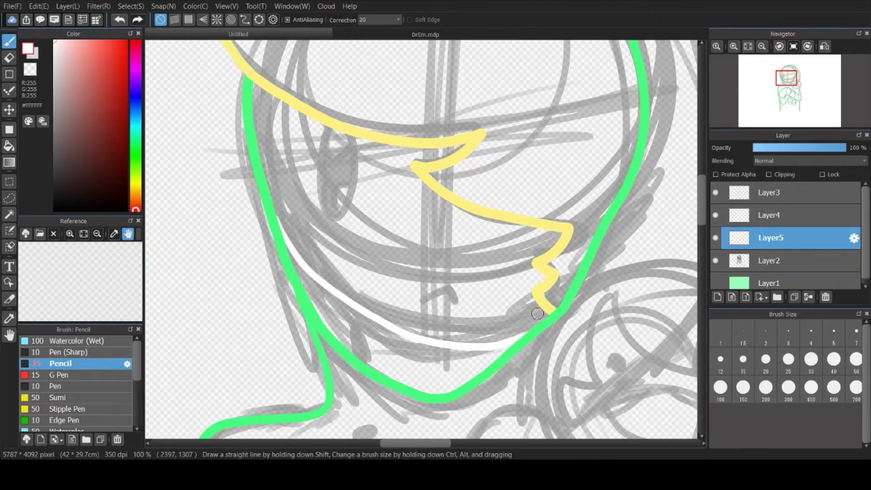
{"action": "mouse_move", "coordinate": [537, 313]}
{"action": "left_mouse_down"}
{"action": "mouse_move", "coordinate": [542, 294]}
{"action": "mouse_move", "coordinate": [407, 249]}
{"action": "mouse_move", "coordinate": [368, 200]}
{"action": "left_mouse_up"}
{"action": "scroll", "coordinate": [542, 294], "scroll_direction": "down", "scroll_amount": 2}
{"action": "scroll", "coordinate": [367, 201], "scroll_direction": "up", "scroll_amount": 2}
{"action": "left_click", "coordinate": [715, 283]}
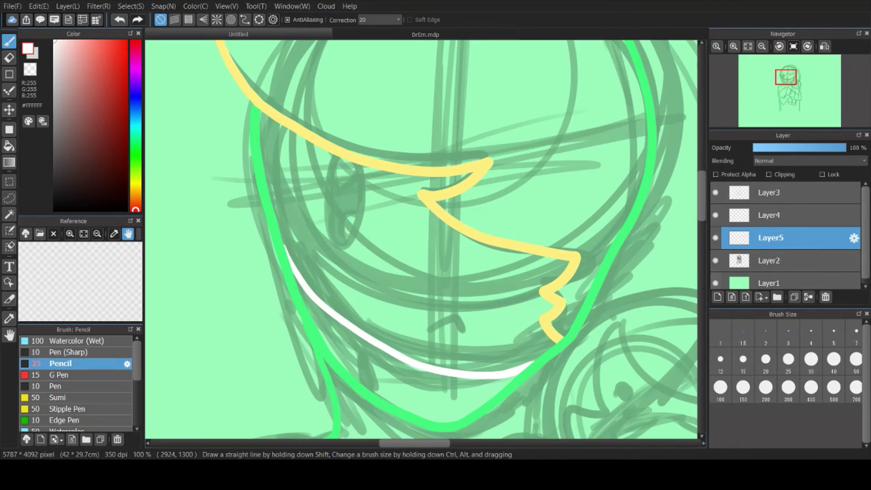
Draw a small bent mouth and a tall oval eye beneath the fringe in black
{"action": "scroll", "coordinate": [437, 294], "scroll_direction": "down", "scroll_amount": 2}
{"action": "scroll", "coordinate": [438, 295], "scroll_direction": "up", "scroll_amount": 4}
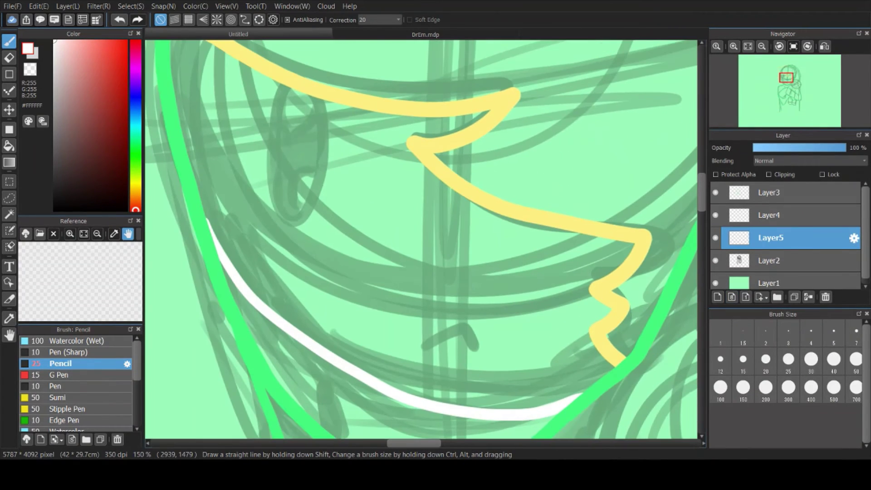
{"action": "key", "text": "x"}
{"action": "left_click_drag", "start_coordinate": [424, 347], "coordinate": [474, 341]}
{"action": "mouse_move", "coordinate": [282, 86]}
{"action": "left_mouse_down"}
{"action": "mouse_move", "coordinate": [313, 81]}
{"action": "mouse_move", "coordinate": [320, 102]}
{"action": "left_mouse_up"}
{"action": "mouse_move", "coordinate": [320, 168]}
{"action": "left_mouse_down"}
{"action": "mouse_move", "coordinate": [295, 213]}
{"action": "mouse_move", "coordinate": [283, 126]}
{"action": "mouse_move", "coordinate": [295, 150]}
{"action": "mouse_move", "coordinate": [313, 154]}
{"action": "left_mouse_up"}
Paint two white highlights in the eye on a new layer and merge it with the face details layer
{"action": "key", "text": "x"}
{"action": "left_click", "coordinate": [717, 296]}
{"action": "left_click", "coordinate": [771, 260]}
{"action": "left_click_drag", "start_coordinate": [292, 93], "coordinate": [303, 111]}
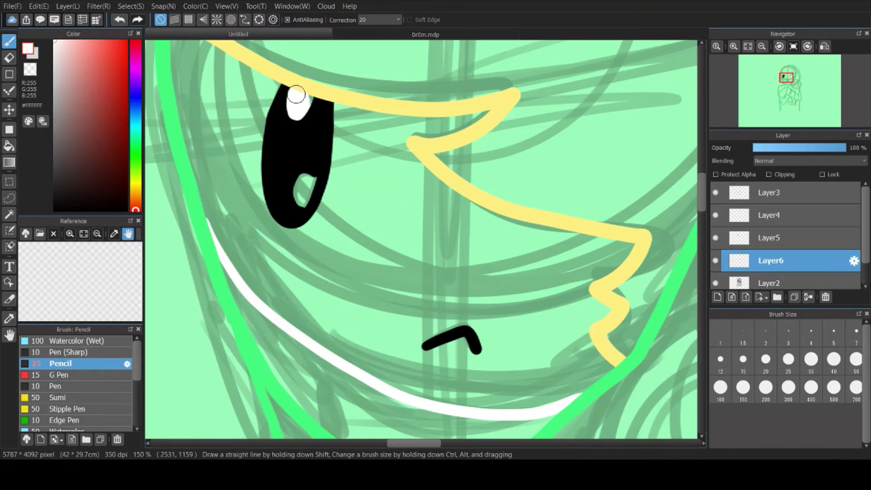
{"action": "left_click_drag", "start_coordinate": [311, 175], "coordinate": [301, 202]}
{"action": "left_click_drag", "start_coordinate": [771, 260], "coordinate": [771, 237]}
{"action": "left_click", "coordinate": [808, 296]}
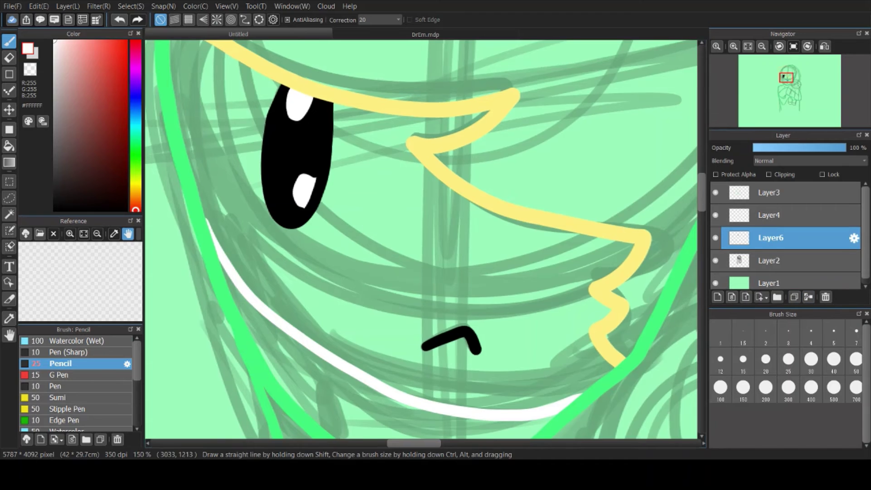
Group the outline, fringe and face layers in a new layer folder named Lineart
{"action": "scroll", "coordinate": [556, 213], "scroll_direction": "down", "scroll_amount": 5}
{"action": "scroll", "coordinate": [557, 210], "scroll_direction": "up", "scroll_amount": 1}
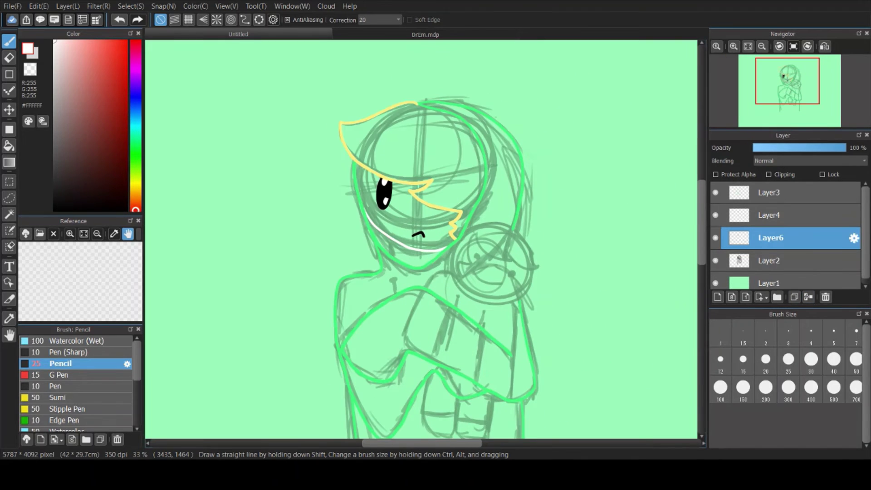
{"action": "left_click", "coordinate": [768, 215]}
{"action": "left_click_drag", "start_coordinate": [768, 215], "coordinate": [768, 191]}
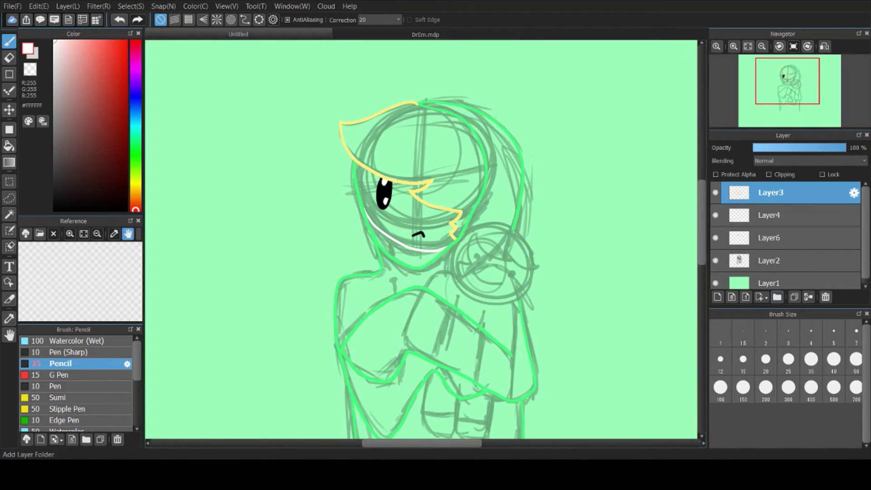
{"action": "left_click", "coordinate": [777, 296]}
{"action": "left_click_drag", "start_coordinate": [768, 261], "coordinate": [780, 238]}
{"action": "left_click", "coordinate": [740, 192]}
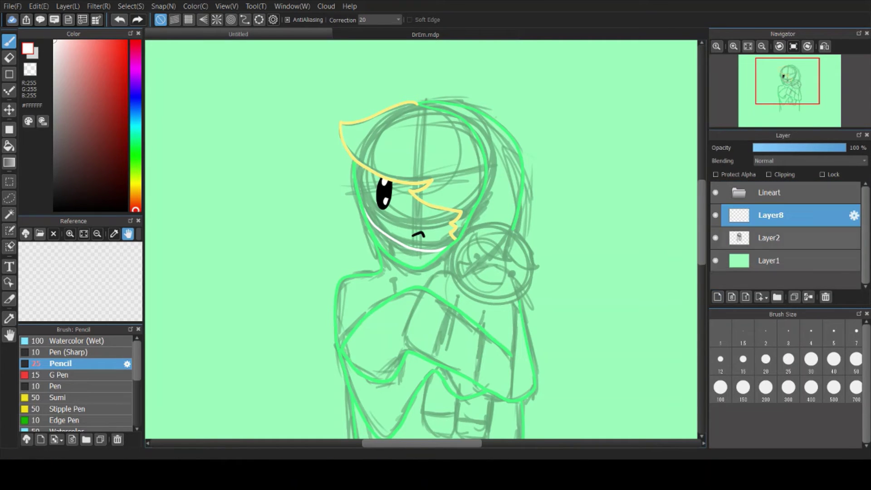
On a new layer above the Lineart folder, outline the small figure's two arms in green #24DF00
{"action": "key", "text": "ctrl+shift+n"}
{"action": "left_click_drag", "start_coordinate": [768, 215], "coordinate": [768, 190]}
{"action": "scroll", "coordinate": [485, 285], "scroll_direction": "up", "scroll_amount": 3}
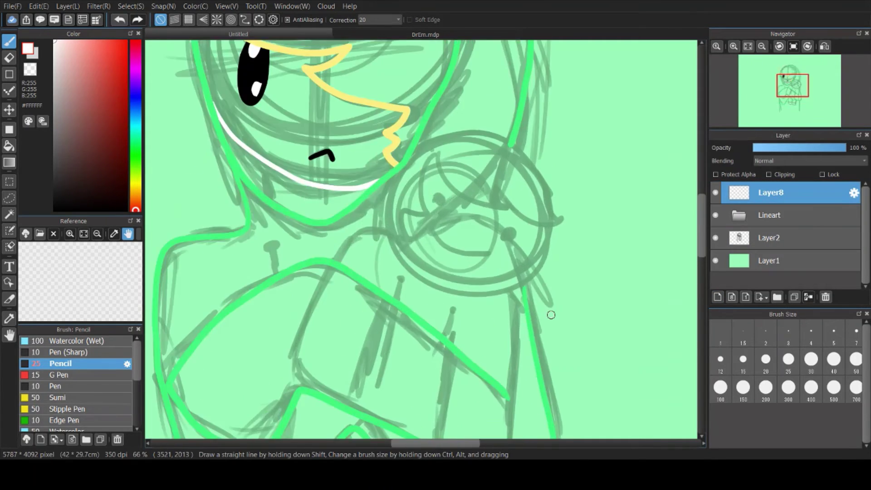
{"action": "left_click", "coordinate": [135, 159]}
{"action": "left_click", "coordinate": [119, 71]}
{"action": "mouse_move", "coordinate": [388, 230]}
{"action": "left_mouse_down"}
{"action": "mouse_move", "coordinate": [336, 254]}
{"action": "mouse_move", "coordinate": [352, 401]}
{"action": "mouse_move", "coordinate": [389, 290]}
{"action": "left_mouse_up"}
{"action": "mouse_move", "coordinate": [507, 285]}
{"action": "left_mouse_down"}
{"action": "mouse_move", "coordinate": [471, 169]}
{"action": "mouse_move", "coordinate": [463, 368]}
{"action": "mouse_move", "coordinate": [412, 209]}
{"action": "left_mouse_up"}
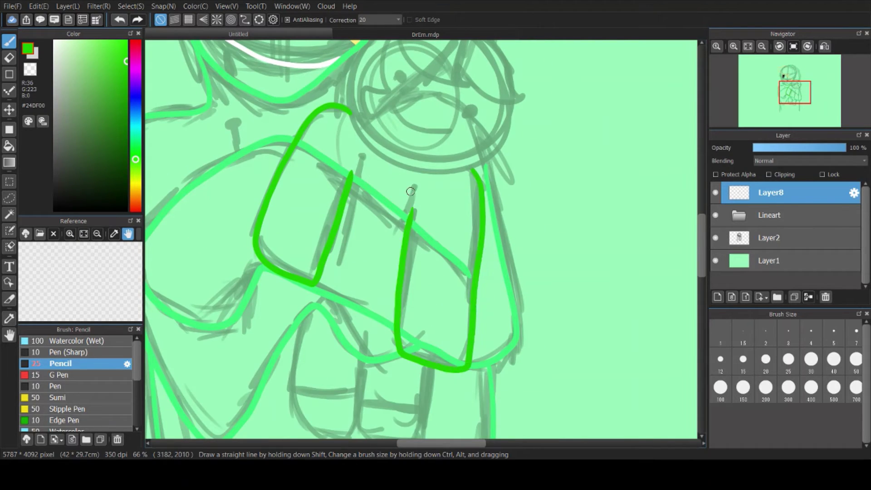
Draw the two short drawstrings between the small figure's arms in the same green
{"action": "left_click_drag", "start_coordinate": [362, 157], "coordinate": [341, 262]}
{"action": "left_click_drag", "start_coordinate": [413, 187], "coordinate": [391, 242]}
{"action": "key", "text": "ctrl+z"}
{"action": "key", "text": "ctrl+y"}
{"action": "key", "text": "ctrl+z"}
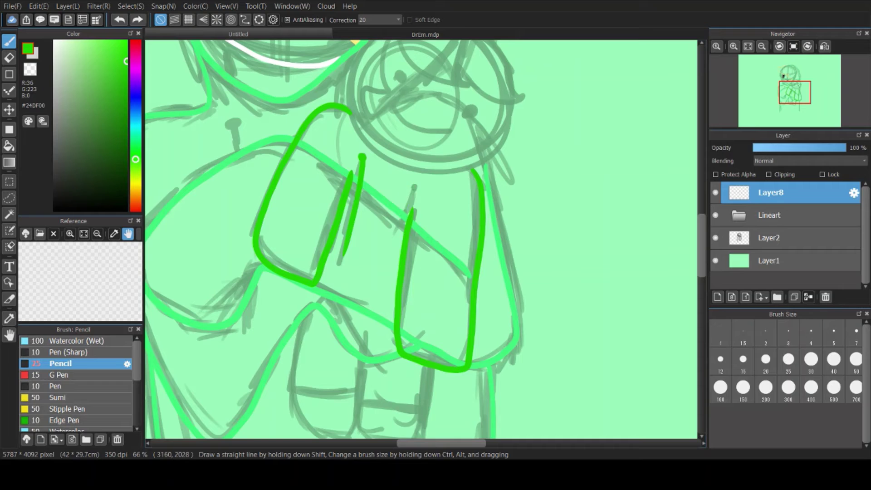
On a new layer below the Lineart folder, outline the small figure's two legs under the folded arms in green
{"action": "key", "text": "ctrl+shift+n"}
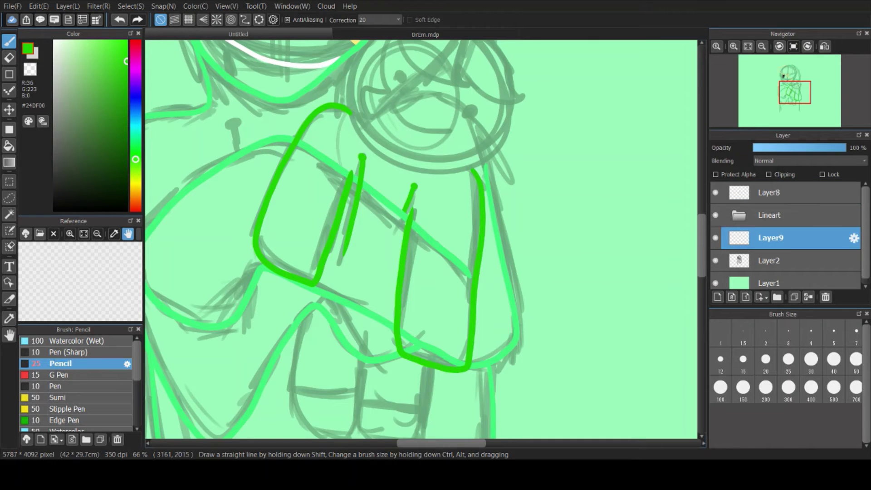
{"action": "left_click_drag", "start_coordinate": [467, 226], "coordinate": [471, 128]}
{"action": "mouse_move", "coordinate": [310, 221]}
{"action": "left_mouse_down"}
{"action": "mouse_move", "coordinate": [360, 290]}
{"action": "mouse_move", "coordinate": [432, 295]}
{"action": "left_mouse_up"}
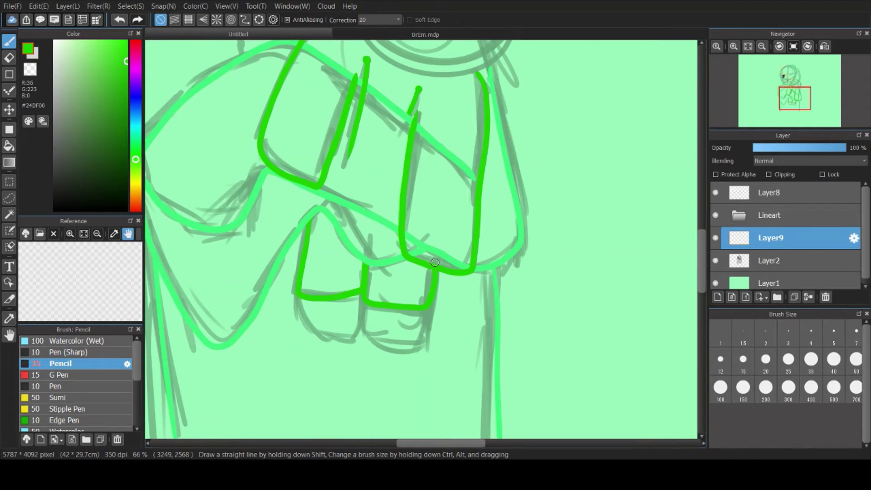
Outline the small figure's two shoes in grey #909090 on another new layer and merge it with the legs layer
{"action": "key", "text": "ctrl+shift+n"}
{"action": "left_click_drag", "start_coordinate": [297, 295], "coordinate": [363, 302]}
{"action": "mouse_move", "coordinate": [365, 318]}
{"action": "left_mouse_down"}
{"action": "mouse_move", "coordinate": [372, 346]}
{"action": "mouse_move", "coordinate": [426, 297]}
{"action": "left_mouse_up"}
{"action": "left_click", "coordinate": [780, 238]}
{"action": "scroll", "coordinate": [497, 321], "scroll_direction": "up", "scroll_amount": 5}
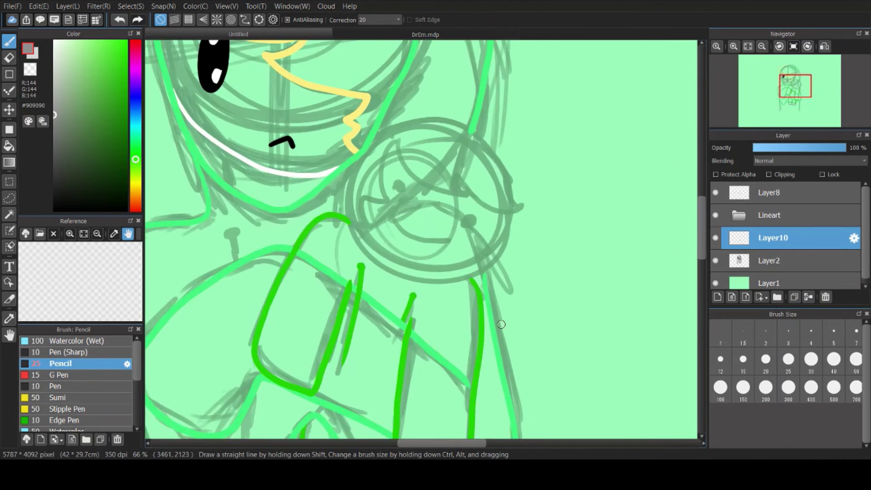
Outline the small figure's round head in white on the layer above the Lineart folder
{"action": "left_click", "coordinate": [770, 192]}
{"action": "key", "text": "x"}
{"action": "mouse_move", "coordinate": [502, 151]}
{"action": "left_mouse_down"}
{"action": "mouse_move", "coordinate": [347, 164]}
{"action": "mouse_move", "coordinate": [527, 320]}
{"action": "mouse_move", "coordinate": [487, 132]}
{"action": "left_mouse_up"}
Draw the small figure's two dot eyes and curved smile in black, undoing and redrawing the smile
{"action": "scroll", "coordinate": [574, 204], "scroll_direction": "down", "scroll_amount": 5}
{"action": "scroll", "coordinate": [531, 204], "scroll_direction": "up", "scroll_amount": 6}
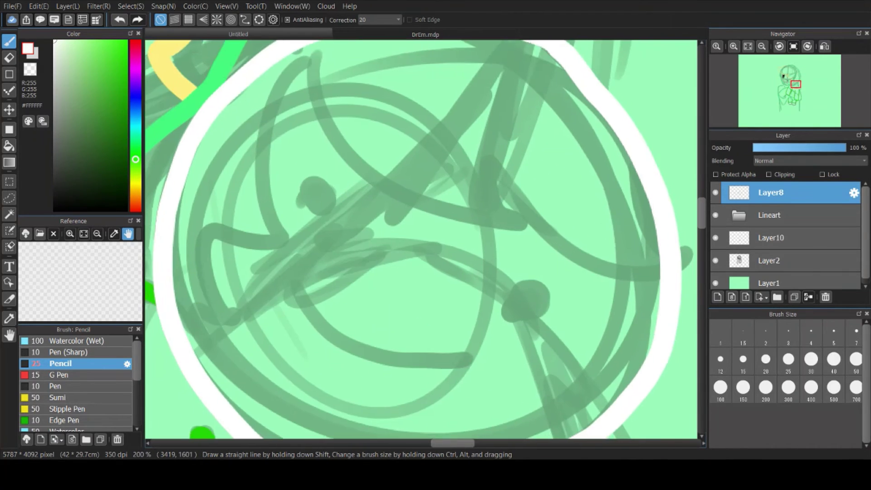
{"action": "key", "text": "x"}
{"action": "left_click", "coordinate": [306, 165]}
{"action": "left_click_drag", "start_coordinate": [520, 269], "coordinate": [514, 285]}
{"action": "mouse_move", "coordinate": [282, 249]}
{"action": "left_mouse_down"}
{"action": "mouse_move", "coordinate": [408, 320]}
{"action": "mouse_move", "coordinate": [481, 295]}
{"action": "left_mouse_up"}
{"action": "key", "text": "ctrl+z"}
{"action": "mouse_move", "coordinate": [281, 251]}
{"action": "left_mouse_down"}
{"action": "mouse_move", "coordinate": [287, 282]}
{"action": "mouse_move", "coordinate": [476, 311]}
{"action": "left_mouse_up"}
{"action": "scroll", "coordinate": [476, 311], "scroll_direction": "down", "scroll_amount": 2}
{"action": "scroll", "coordinate": [421, 239], "scroll_direction": "down", "scroll_amount": 3}
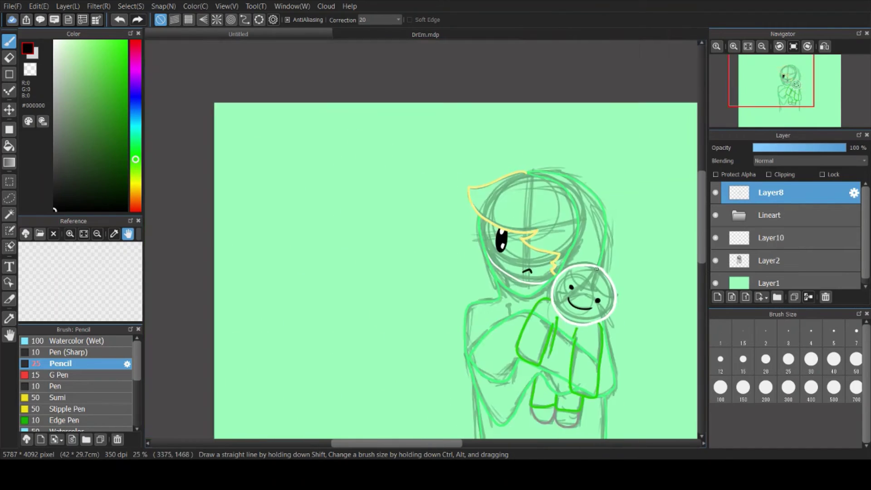
Toggle the pencil sketch on Layer2 to compare it with the line art, leaving the sketch hidden
{"action": "scroll", "coordinate": [578, 291], "scroll_direction": "up", "scroll_amount": 4}
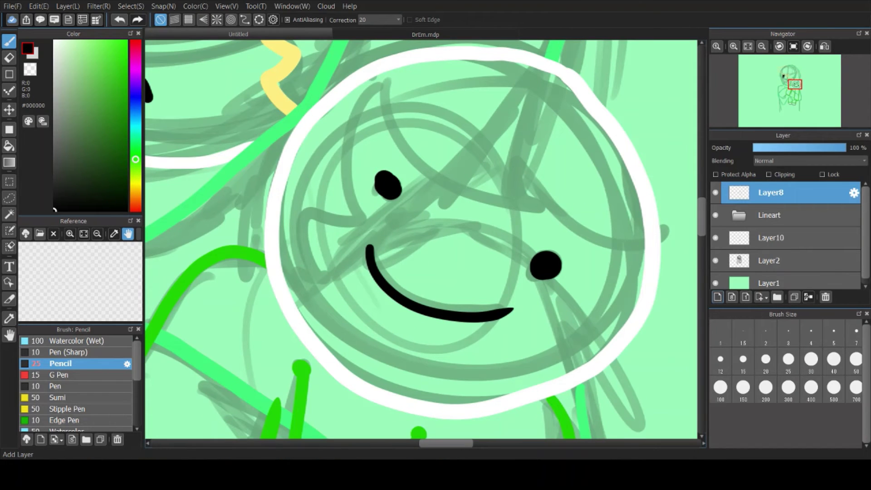
{"action": "scroll", "coordinate": [421, 239], "scroll_direction": "down", "scroll_amount": 4}
{"action": "left_click", "coordinate": [715, 260]}
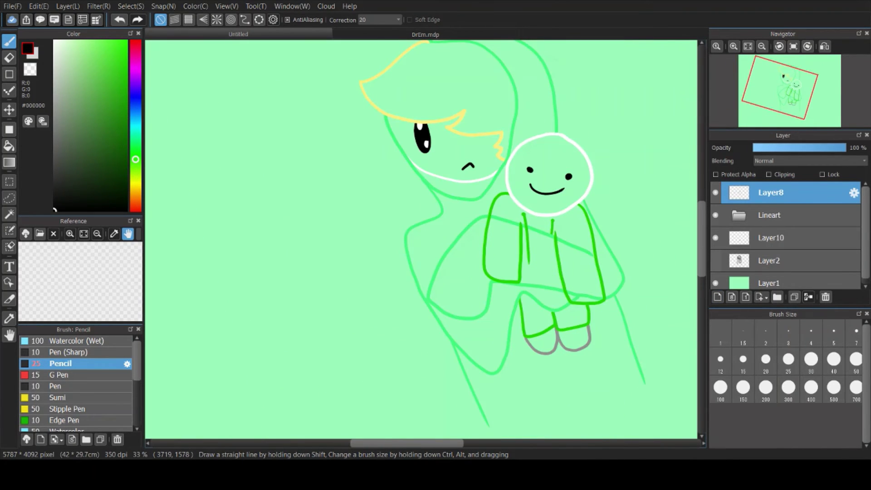
{"action": "scroll", "coordinate": [420, 239], "scroll_direction": "up", "scroll_amount": 4}
{"action": "left_click", "coordinate": [716, 260]}
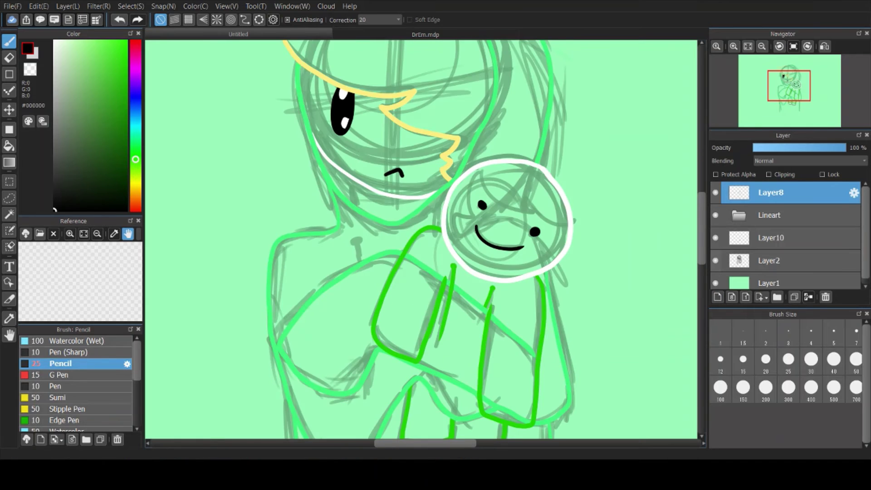
{"action": "scroll", "coordinate": [421, 239], "scroll_direction": "up", "scroll_amount": 2}
{"action": "left_click", "coordinate": [715, 260]}
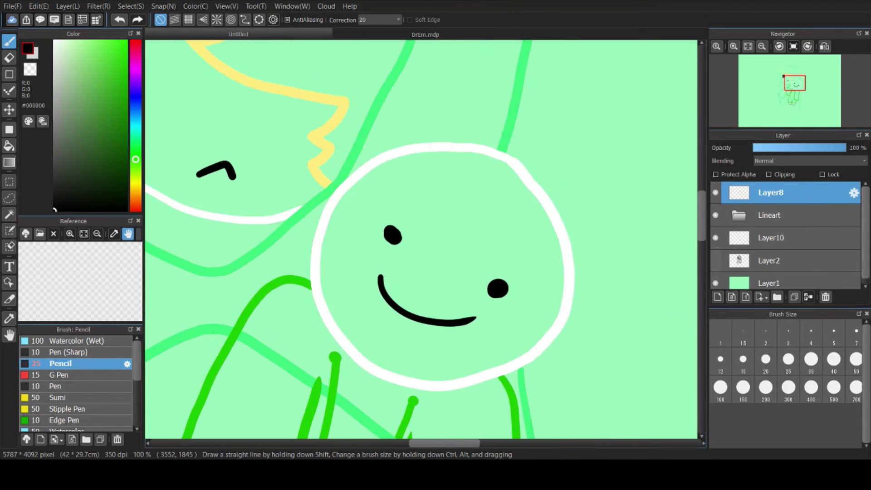
{"action": "scroll", "coordinate": [532, 283], "scroll_direction": "down", "scroll_amount": 4}
Group the small figure's head layer in a new folder named L1 and Layer10 in a new folder named L2
{"action": "left_click", "coordinate": [777, 297]}
{"action": "left_click", "coordinate": [771, 238]}
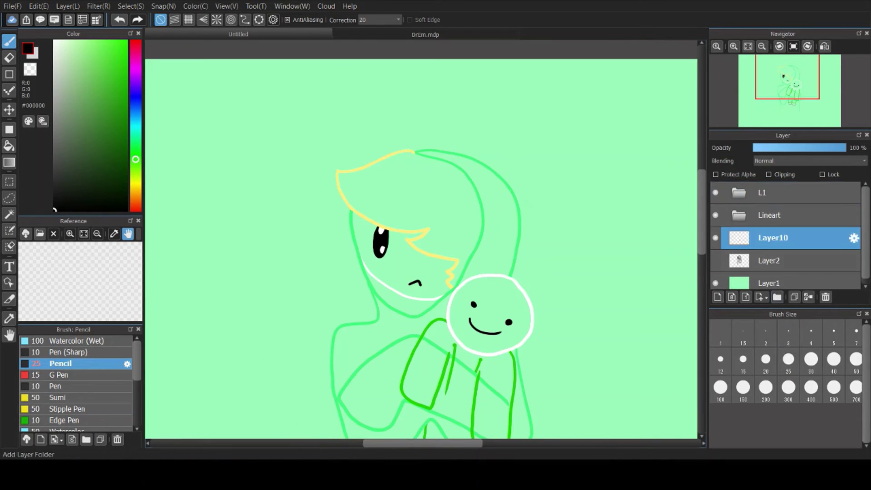
{"action": "left_click", "coordinate": [777, 297]}
{"action": "left_click", "coordinate": [771, 192]}
{"action": "left_click", "coordinate": [771, 238]}
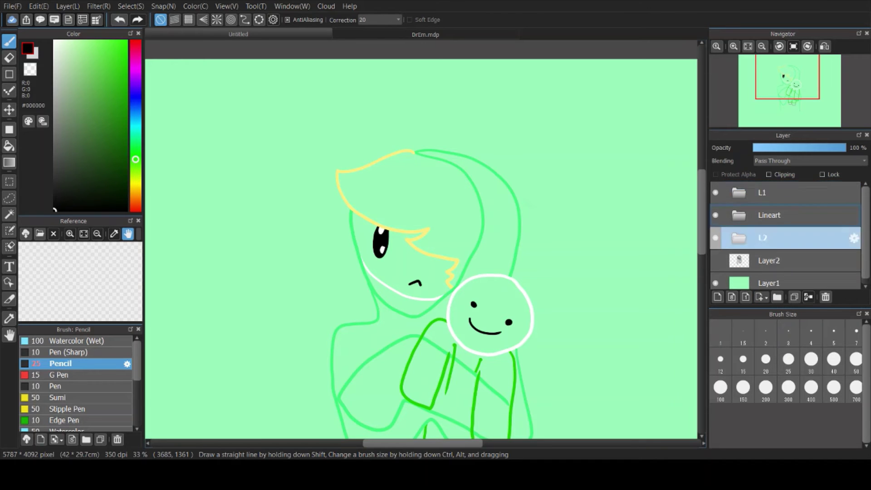
Move the L1 and L2 folders into the Lineart folder and add a new layer directly below Lineart
{"action": "left_click", "coordinate": [825, 297]}
{"action": "left_click", "coordinate": [825, 296]}
{"action": "left_click", "coordinate": [771, 215]}
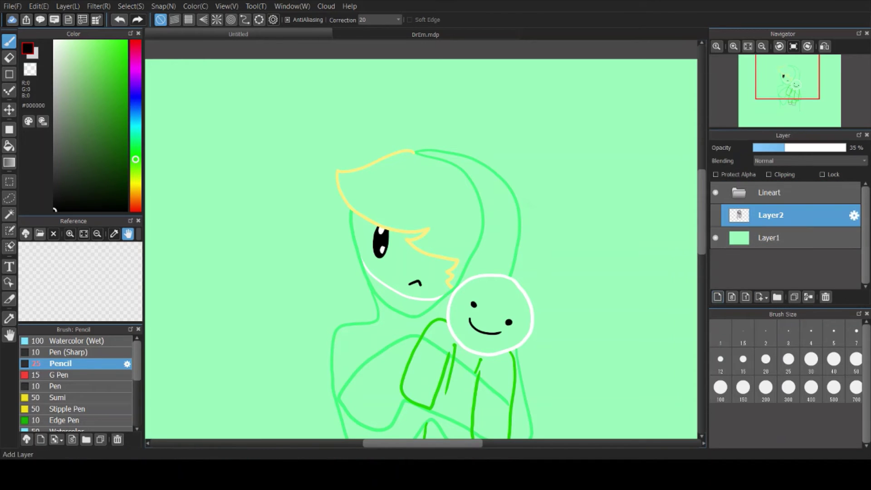
{"action": "left_click", "coordinate": [717, 297]}
Try to erase the folded-arm outline on Layer3 where it crosses the small figure's body and sleeves
{"action": "left_click_drag", "start_coordinate": [551, 341], "coordinate": [535, 234]}
{"action": "scroll", "coordinate": [535, 234], "scroll_direction": "up", "scroll_amount": 3}
{"action": "left_click", "coordinate": [738, 192]}
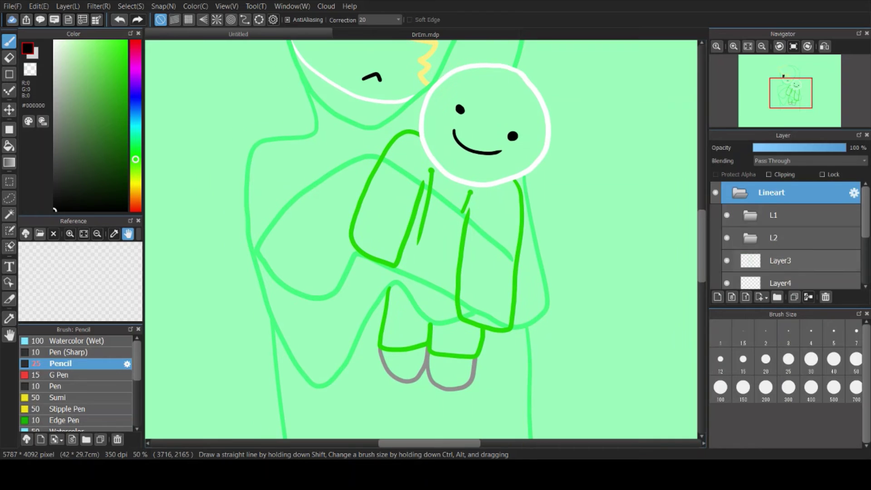
{"action": "left_click", "coordinate": [782, 195]}
{"action": "left_click", "coordinate": [8, 58]}
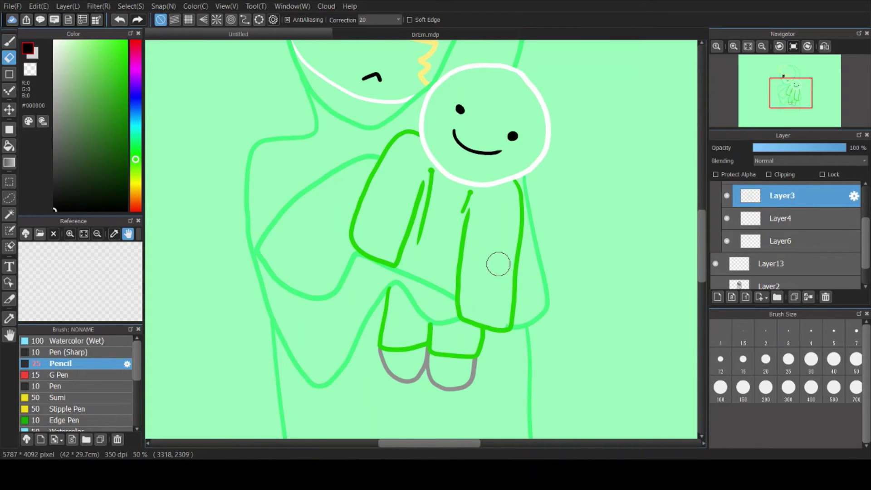
{"action": "scroll", "coordinate": [474, 298], "scroll_direction": "down", "scroll_amount": 3}
{"action": "scroll", "coordinate": [473, 298], "scroll_direction": "up", "scroll_amount": 3}
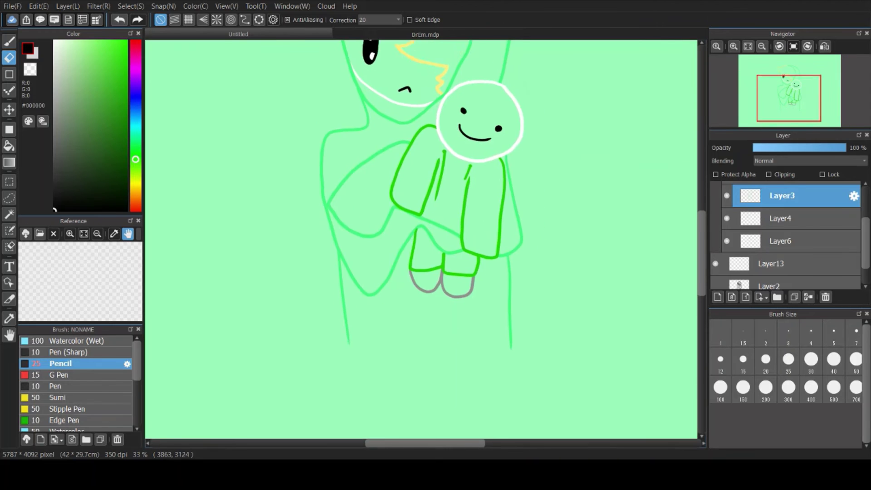
{"action": "left_click_drag", "start_coordinate": [474, 297], "coordinate": [498, 284]}
{"action": "scroll", "coordinate": [584, 215], "scroll_direction": "down", "scroll_amount": 3}
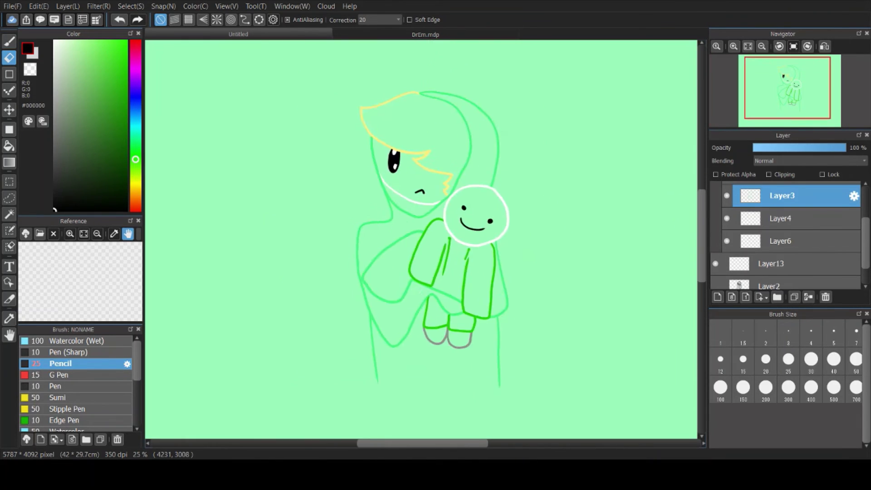
{"action": "scroll", "coordinate": [584, 214], "scroll_direction": "up", "scroll_amount": 3}
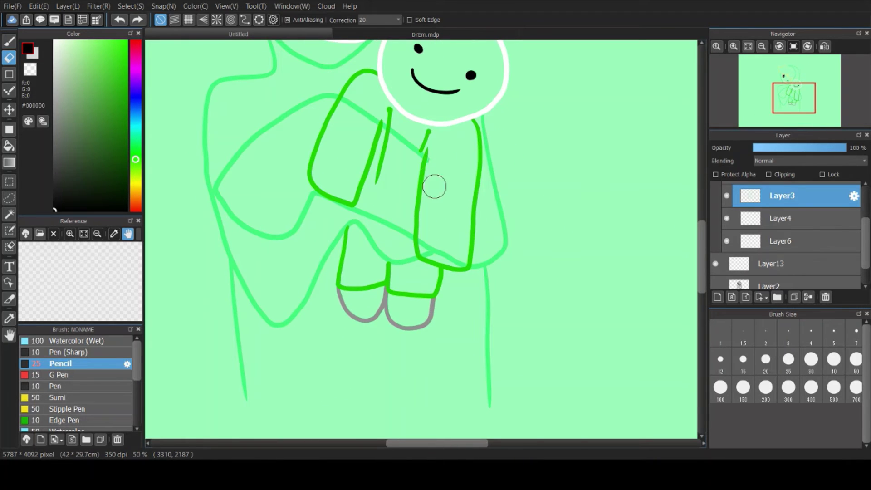
{"action": "key", "text": "x"}
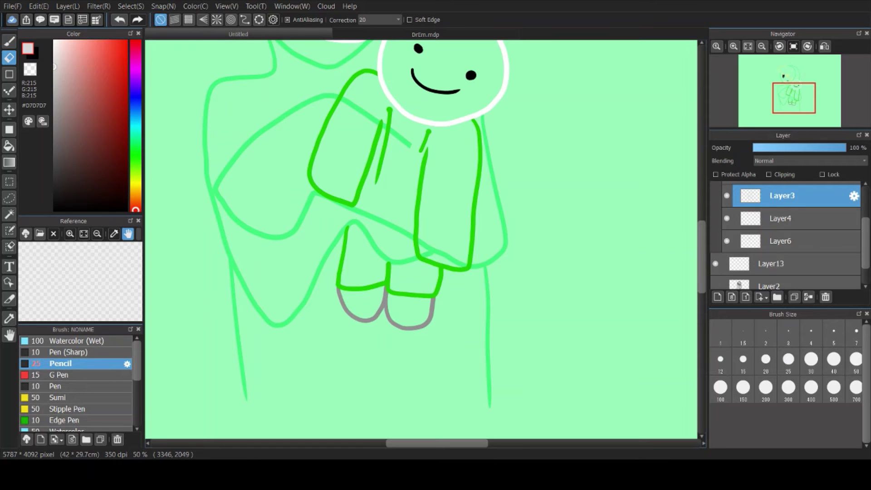
{"action": "left_click", "coordinate": [178, 110], "text": "alt"}
{"action": "left_click_drag", "start_coordinate": [371, 140], "coordinate": [392, 176]}
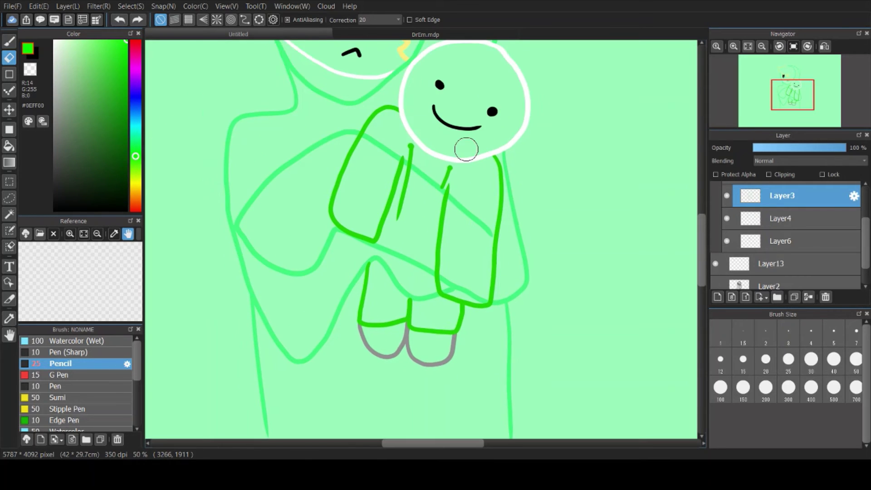
On Layer3, erase the folded-arm lines that run through the small figure's chest and both sleeves
{"action": "scroll", "coordinate": [785, 235], "scroll_direction": "up", "scroll_amount": 2}
{"action": "left_click", "coordinate": [774, 214]}
{"action": "key", "text": "ctrl+shift+n"}
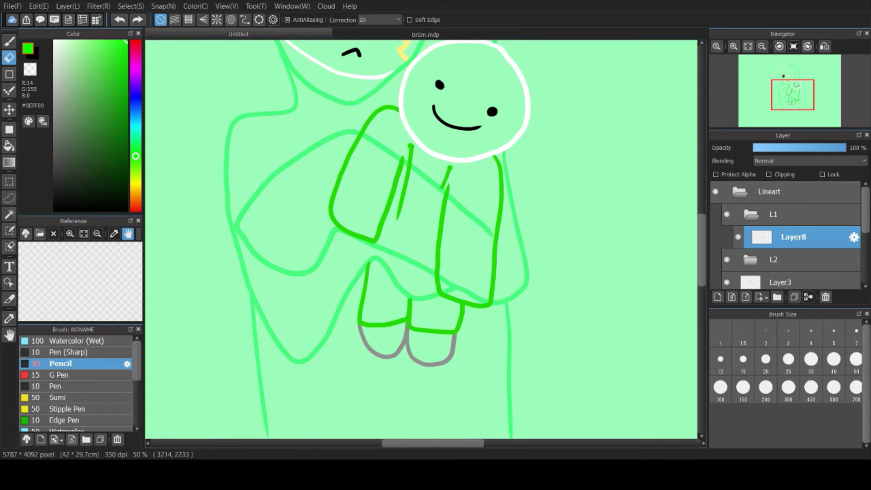
{"action": "scroll", "coordinate": [785, 236], "scroll_direction": "down", "scroll_amount": 2}
{"action": "left_click", "coordinate": [780, 228]}
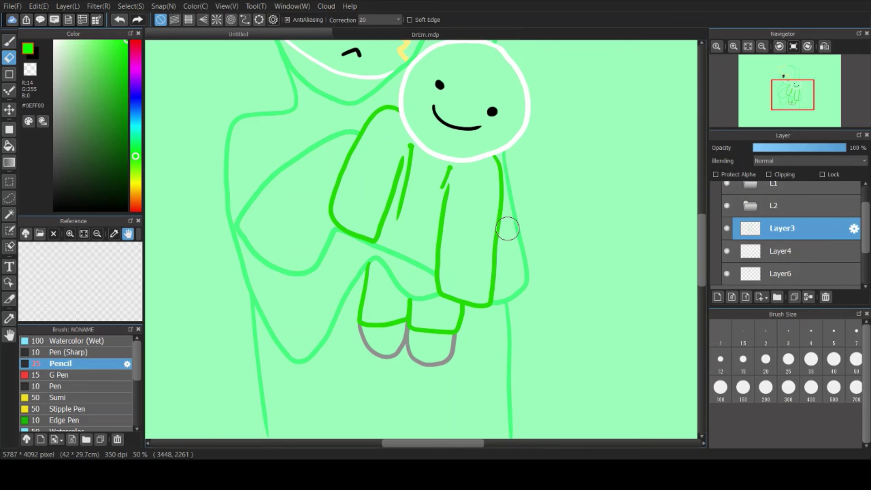
On the new layer below Lineart, fill the character's hood, torso and folded arms with green #5AFF8B
{"action": "scroll", "coordinate": [507, 229], "scroll_direction": "down", "scroll_amount": 5}
{"action": "scroll", "coordinate": [507, 228], "scroll_direction": "up", "scroll_amount": 2}
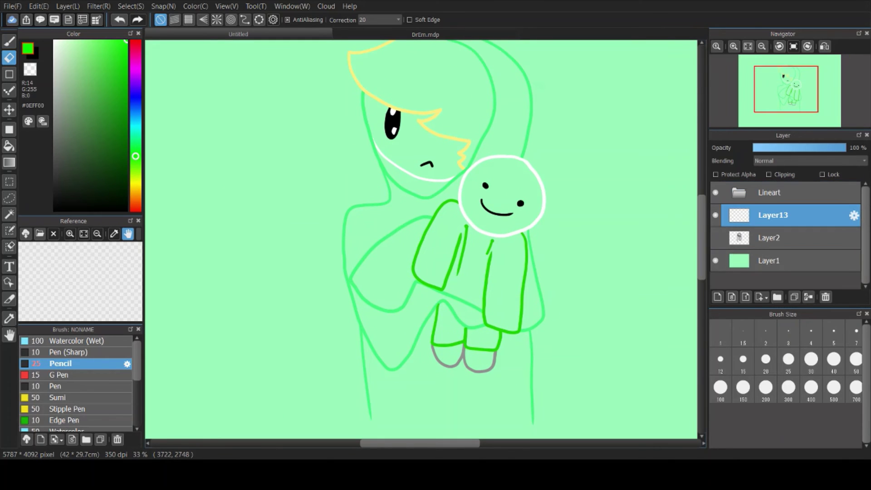
{"action": "left_click", "coordinate": [9, 334]}
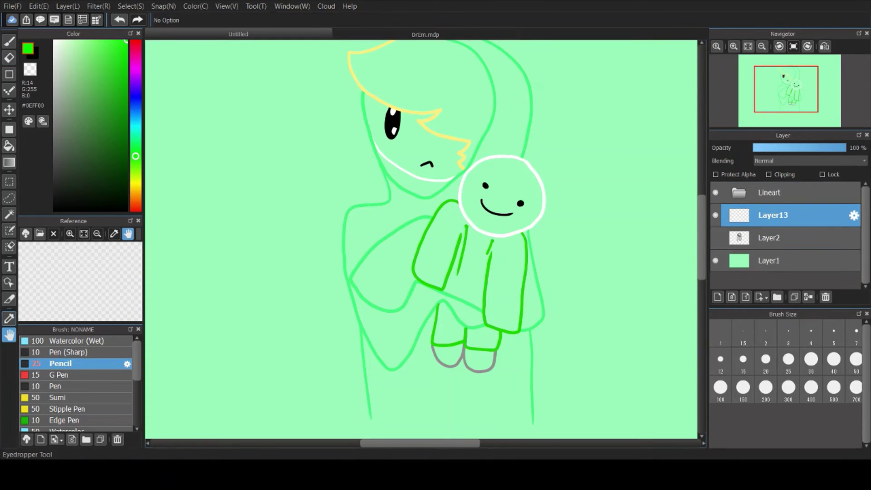
{"action": "left_click", "coordinate": [9, 319]}
{"action": "key", "text": "g"}
{"action": "left_click", "coordinate": [363, 227]}
{"action": "left_click", "coordinate": [524, 109]}
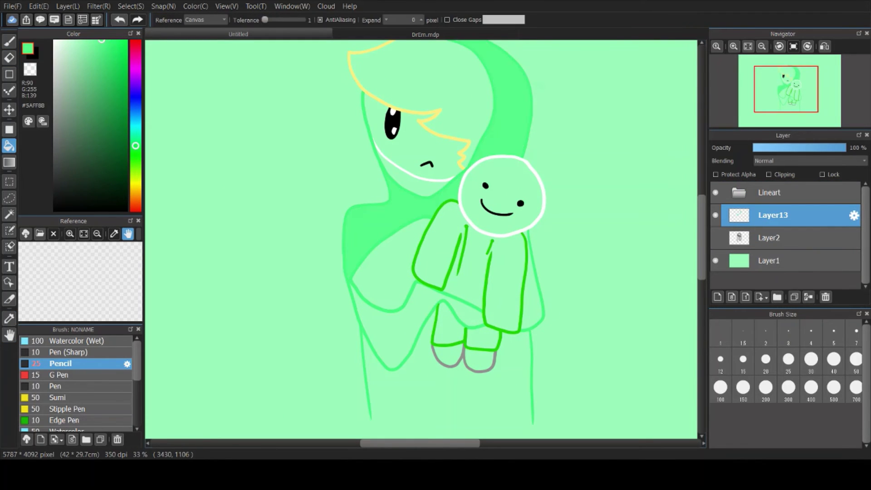
{"action": "left_click", "coordinate": [530, 282]}
{"action": "left_click", "coordinate": [390, 259]}
{"action": "left_click", "coordinate": [396, 340]}
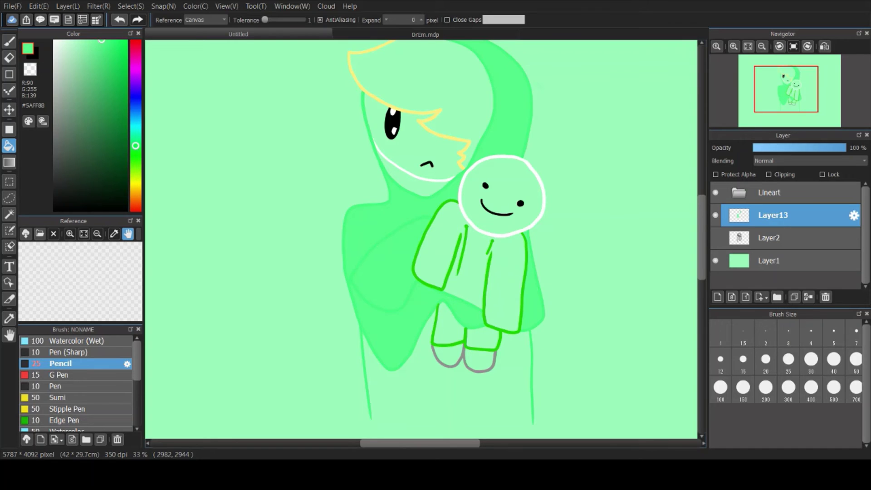
{"action": "scroll", "coordinate": [421, 239], "scroll_direction": "down", "scroll_amount": 3}
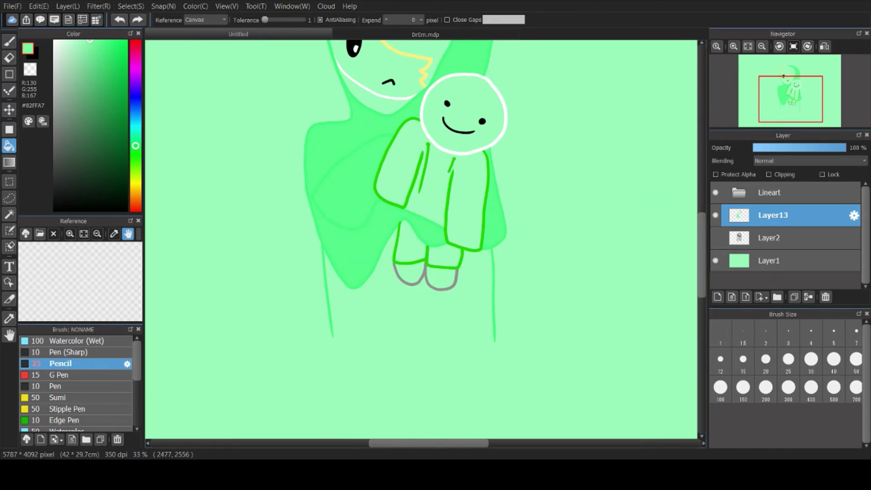
Undo the hoodie fills and refill the hood, torso and arms with the lighter green #82FFA7
{"action": "key", "text": "ctrl+z"}
{"action": "key", "text": "ctrl+z"}
{"action": "key", "text": "ctrl+z"}
{"action": "key", "text": "ctrl+z"}
{"action": "key", "text": "ctrl+z"}
Close the bottom of the torso with a thin #82FFA7 line between the two side outlines and fill the lower torso
{"action": "key", "text": "b"}
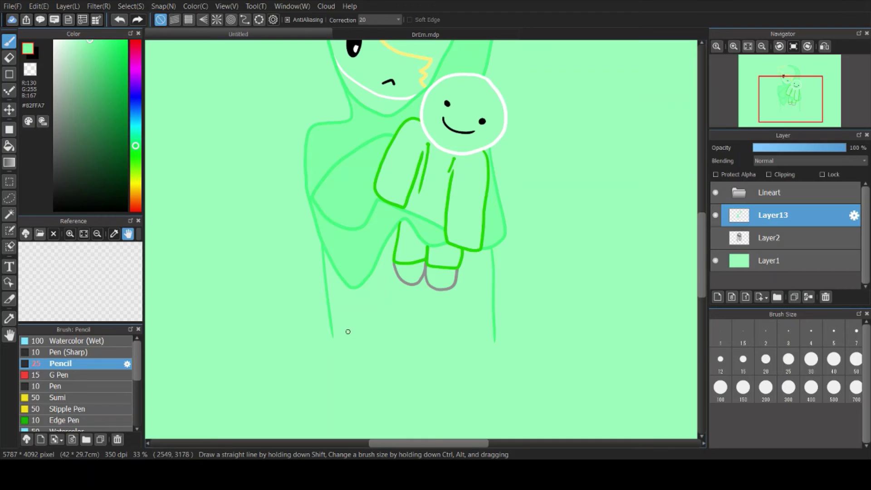
{"action": "key", "text": "g"}
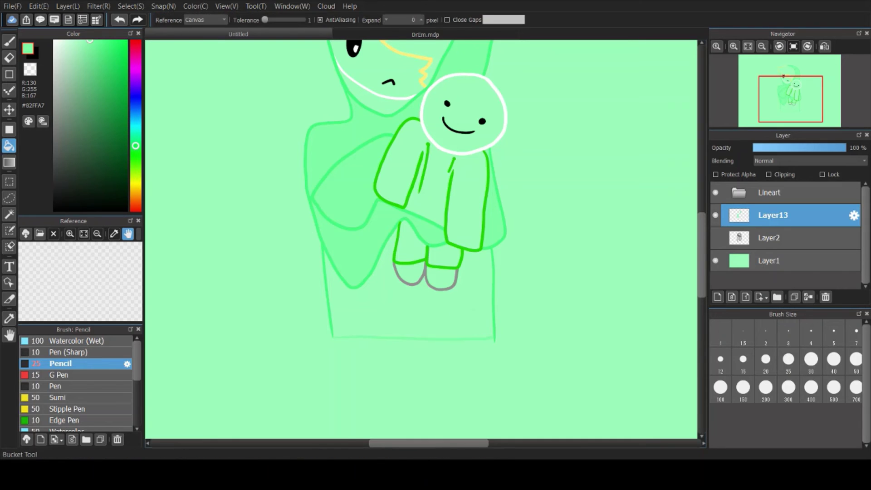
{"action": "scroll", "coordinate": [456, 313], "scroll_direction": "up", "scroll_amount": 3}
{"action": "key", "text": "b"}
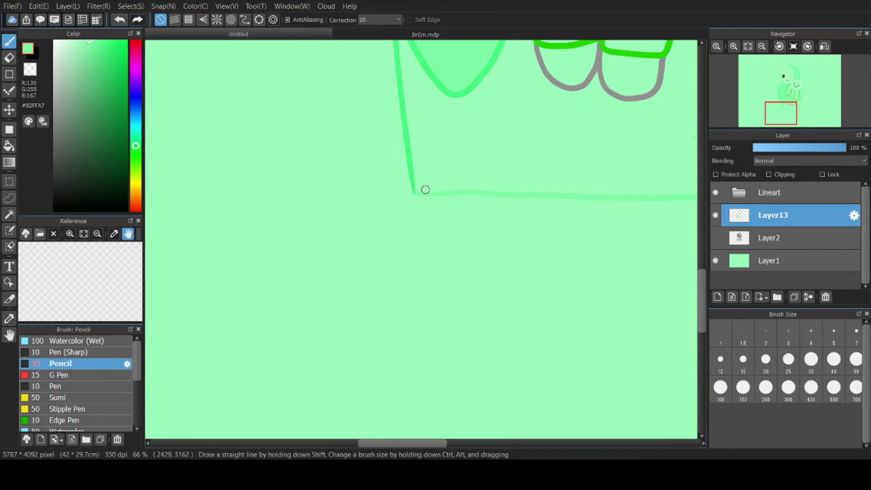
{"action": "key", "text": "g"}
{"action": "left_click", "coordinate": [423, 189]}
Fill the small figure's body, sleeves and legs with bright green #26E900
{"action": "scroll", "coordinate": [424, 189], "scroll_direction": "down", "scroll_amount": 3}
{"action": "scroll", "coordinate": [423, 188], "scroll_direction": "up", "scroll_amount": 2}
{"action": "scroll", "coordinate": [421, 175], "scroll_direction": "up", "scroll_amount": 1}
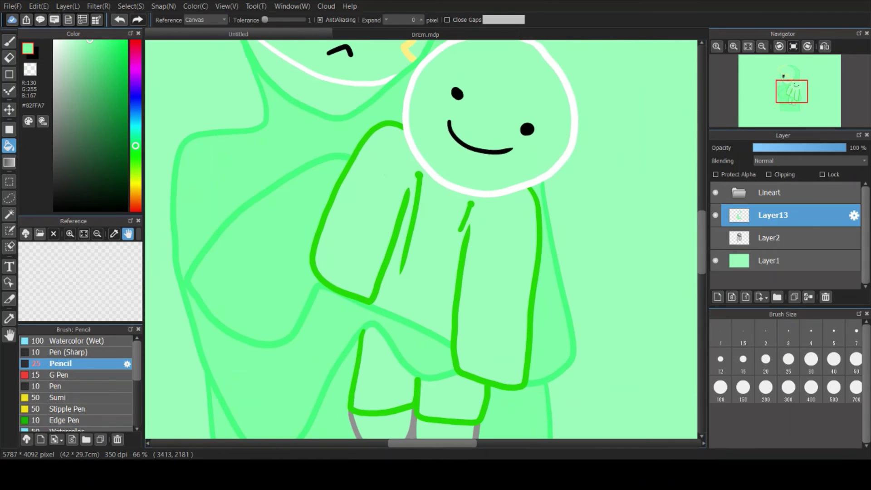
{"action": "left_click", "coordinate": [421, 175], "text": "alt"}
{"action": "left_click", "coordinate": [384, 367]}
{"action": "left_click", "coordinate": [451, 399]}
{"action": "left_click", "coordinate": [494, 254]}
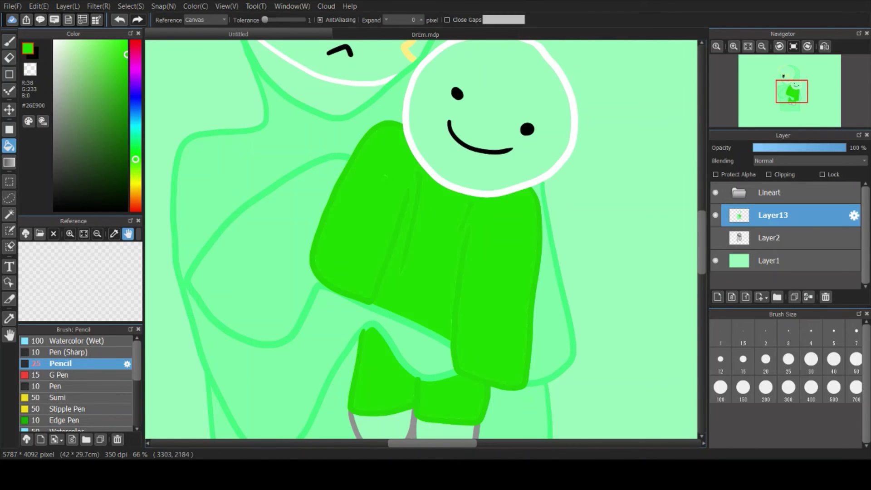
Fill the small figure's round head and the character's face with white
{"action": "left_click", "coordinate": [55, 41]}
{"action": "left_click", "coordinate": [490, 113]}
{"action": "left_click_drag", "start_coordinate": [490, 114], "coordinate": [590, 245]}
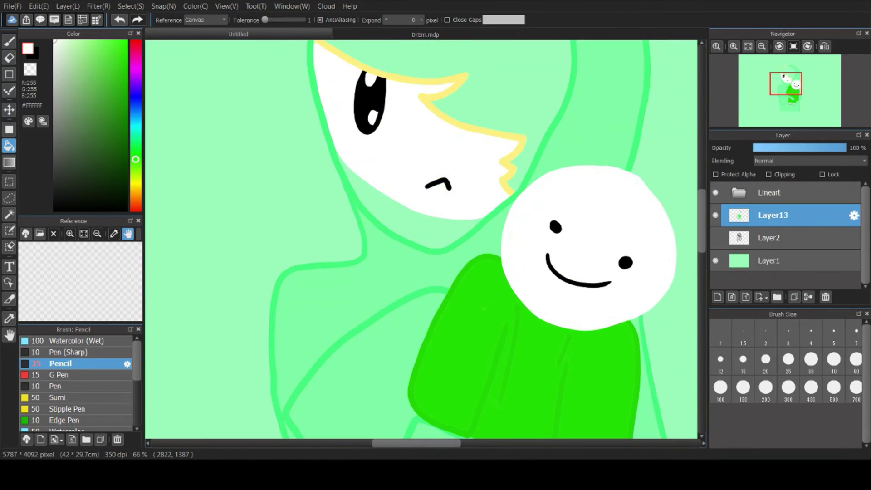
Fill the character's hair with pale yellow #FFF499
{"action": "left_click_drag", "start_coordinate": [458, 147], "coordinate": [436, 289]}
{"action": "left_click", "coordinate": [135, 186]}
{"action": "left_click", "coordinate": [83, 40]}
{"action": "left_click", "coordinate": [467, 156]}
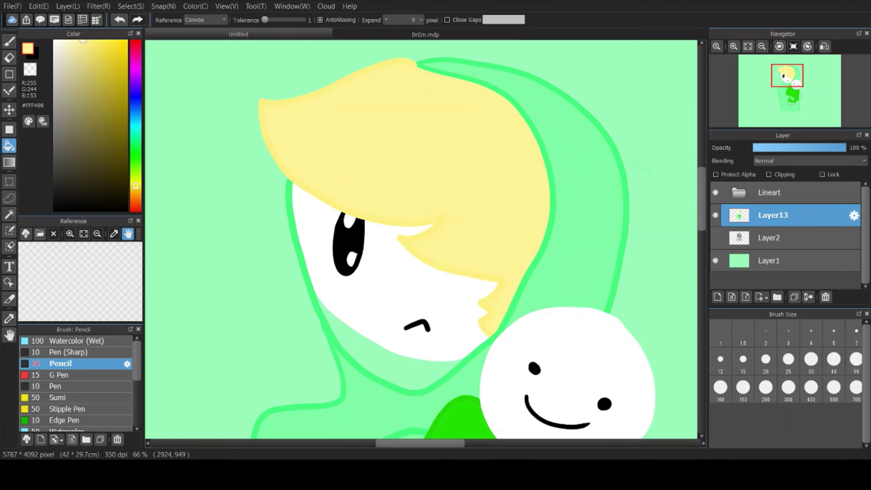
Paint the patch of skin below the character's white face in cream #FFF8C3
{"action": "left_click_drag", "start_coordinate": [467, 156], "coordinate": [515, 36]}
{"action": "scroll", "coordinate": [429, 159], "scroll_direction": "up", "scroll_amount": 2}
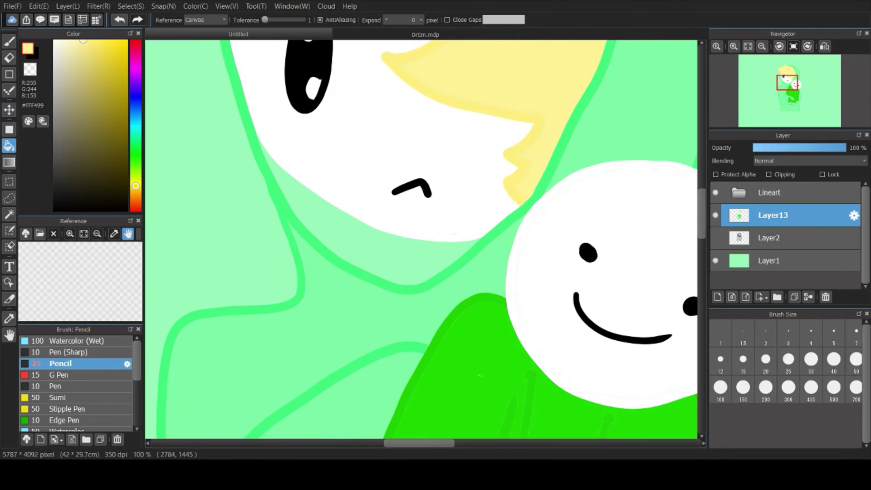
{"action": "left_click", "coordinate": [71, 40]}
{"action": "left_click", "coordinate": [387, 255]}
{"action": "left_click", "coordinate": [395, 254]}
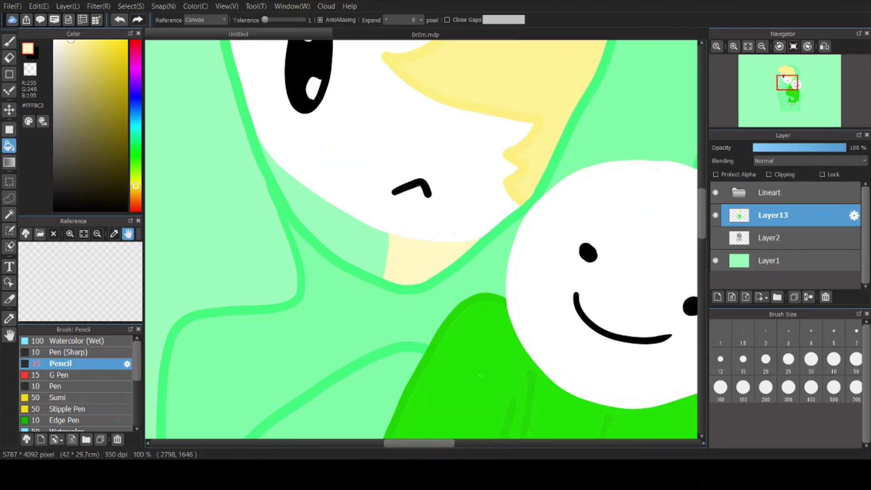
Fill the area beside the cream patch under the character's chin with light green #A2FF9B
{"action": "scroll", "coordinate": [422, 235], "scroll_direction": "down", "scroll_amount": 3}
{"action": "scroll", "coordinate": [422, 191], "scroll_direction": "up", "scroll_amount": 3}
{"action": "left_click", "coordinate": [135, 157]}
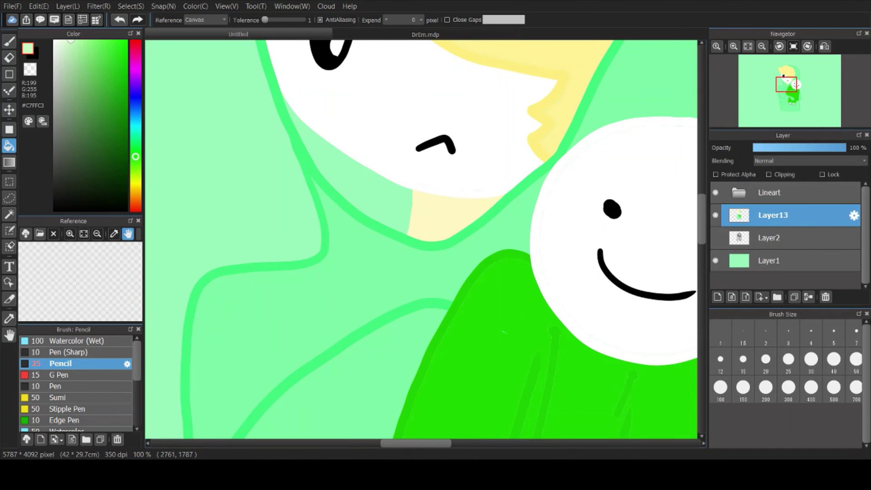
{"action": "scroll", "coordinate": [422, 235], "scroll_direction": "down", "scroll_amount": 3}
{"action": "scroll", "coordinate": [390, 345], "scroll_direction": "up", "scroll_amount": 1}
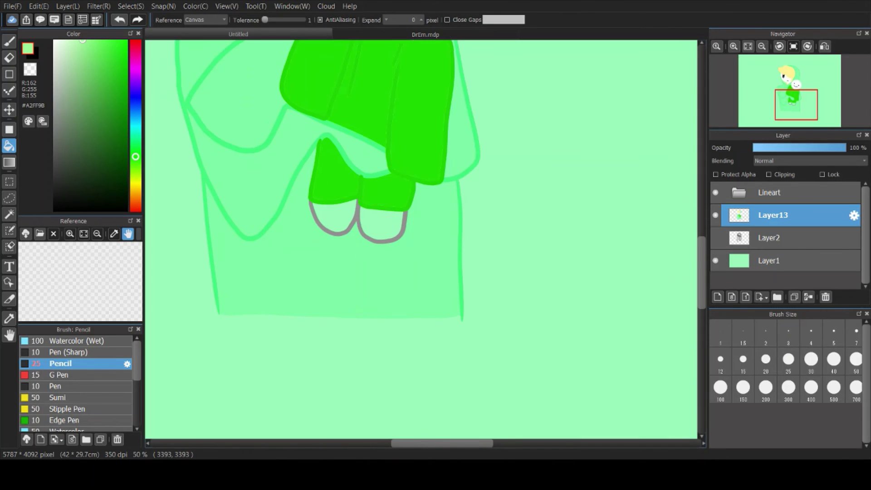
Fill the small figure's two shoes with dark grey #707070
{"action": "left_click", "coordinate": [55, 136]}
{"action": "left_click", "coordinate": [332, 217]}
{"action": "left_click", "coordinate": [382, 224]}
Create a folder named Colour below the Lineart folder and put the fill layer into it
{"action": "scroll", "coordinate": [382, 225], "scroll_direction": "down", "scroll_amount": 3}
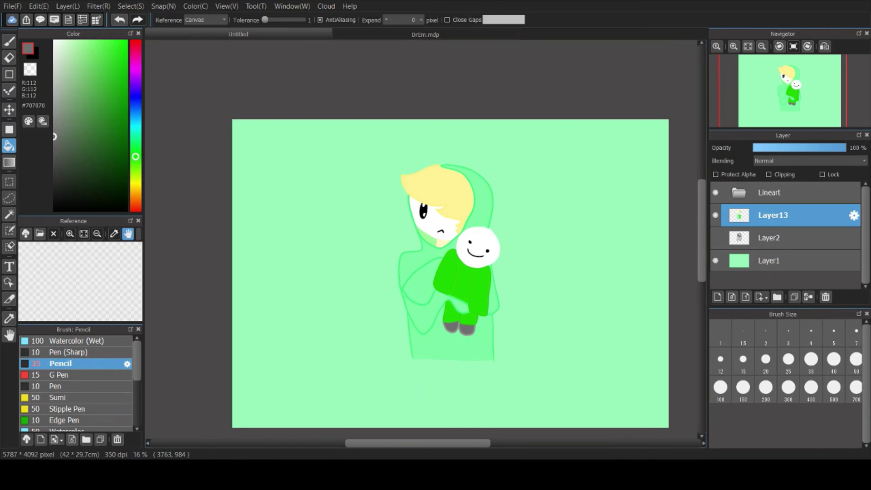
{"action": "scroll", "coordinate": [521, 323], "scroll_direction": "up", "scroll_amount": 1}
{"action": "left_click", "coordinate": [776, 296]}
{"action": "left_click_drag", "start_coordinate": [771, 237], "coordinate": [771, 215]}
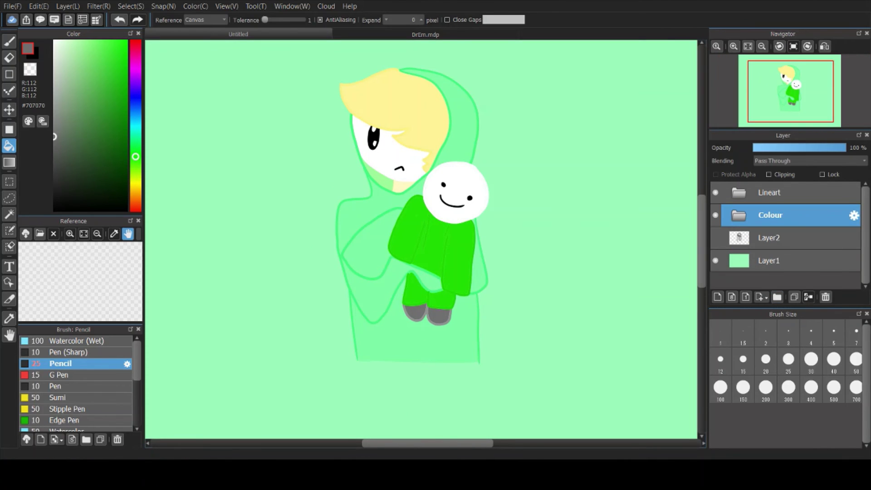
Add a new layer between Layer2 and the Colour folder and set the Pencil brush to size 300
{"action": "left_click", "coordinate": [771, 237]}
{"action": "left_click", "coordinate": [717, 296]}
{"action": "left_click", "coordinate": [9, 41]}
{"action": "left_click", "coordinate": [54, 41]}
{"action": "left_click", "coordinate": [743, 387]}
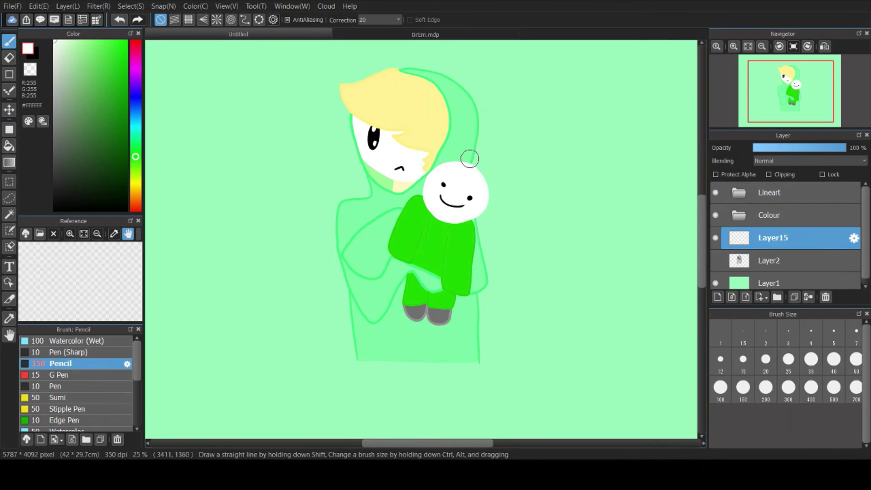
{"action": "left_click", "coordinate": [788, 387]}
{"action": "left_click", "coordinate": [54, 210]}
{"action": "mouse_move", "coordinate": [474, 163]}
{"action": "left_mouse_down"}
{"action": "mouse_move", "coordinate": [490, 106]}
{"action": "mouse_move", "coordinate": [323, 136]}
{"action": "mouse_move", "coordinate": [358, 363]}
{"action": "left_mouse_up"}
{"action": "mouse_move", "coordinate": [481, 161]}
{"action": "left_mouse_down"}
{"action": "mouse_move", "coordinate": [482, 300]}
{"action": "mouse_move", "coordinate": [411, 366]}
{"action": "mouse_move", "coordinate": [342, 370]}
{"action": "left_mouse_up"}
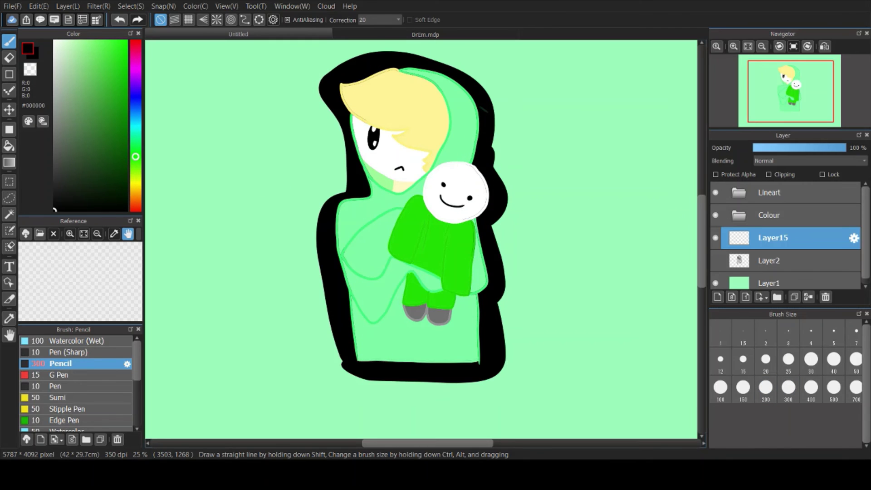
{"action": "scroll", "coordinate": [493, 217], "scroll_direction": "down", "scroll_amount": 1}
{"action": "scroll", "coordinate": [518, 333], "scroll_direction": "up", "scroll_amount": 1}
{"action": "key", "text": "ctrl+z"}
{"action": "key", "text": "ctrl+z"}
{"action": "key", "text": "ctrl+z"}
{"action": "key", "text": "ctrl+z"}
{"action": "key", "text": "ctrl+z"}
Paint a thick light green #92FF8A border around the whole silhouette of the character and the small figure
{"action": "left_click", "coordinate": [88, 41]}
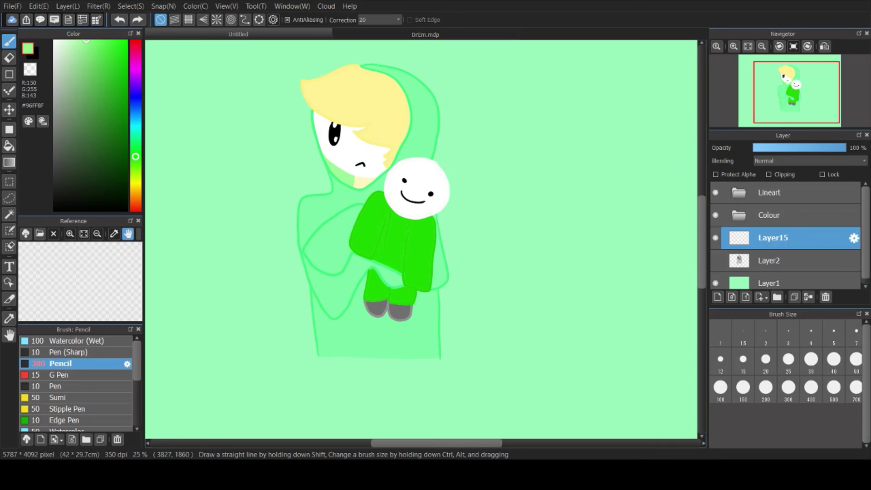
{"action": "mouse_move", "coordinate": [444, 138]}
{"action": "left_mouse_down"}
{"action": "mouse_move", "coordinate": [435, 84]}
{"action": "mouse_move", "coordinate": [289, 76]}
{"action": "mouse_move", "coordinate": [304, 189]}
{"action": "left_mouse_up"}
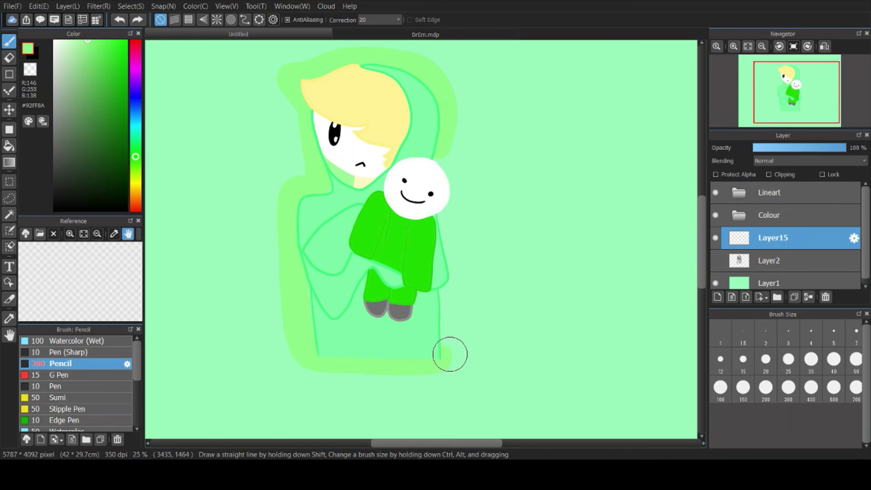
{"action": "scroll", "coordinate": [323, 195], "scroll_direction": "down", "scroll_amount": 2}
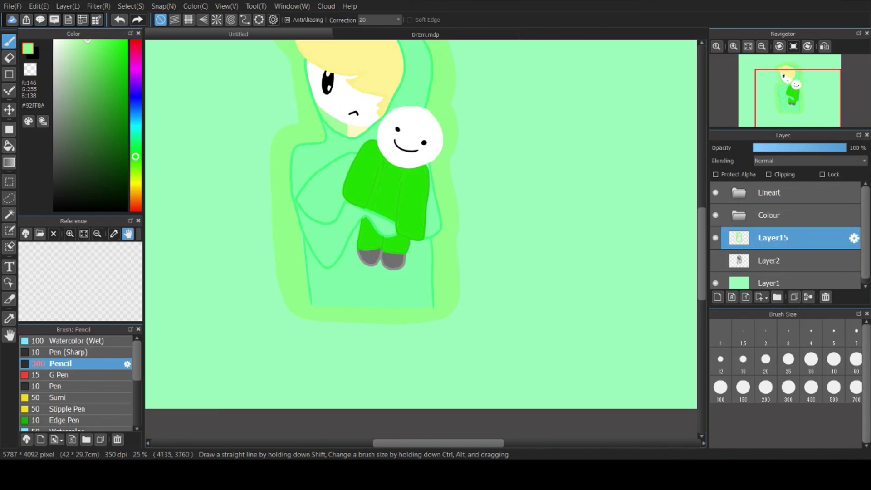
Add a new layer above the Lineart folder and set up the Pen brush in white at size 50
{"action": "left_click", "coordinate": [771, 192]}
{"action": "key", "text": "ctrl+shift+n"}
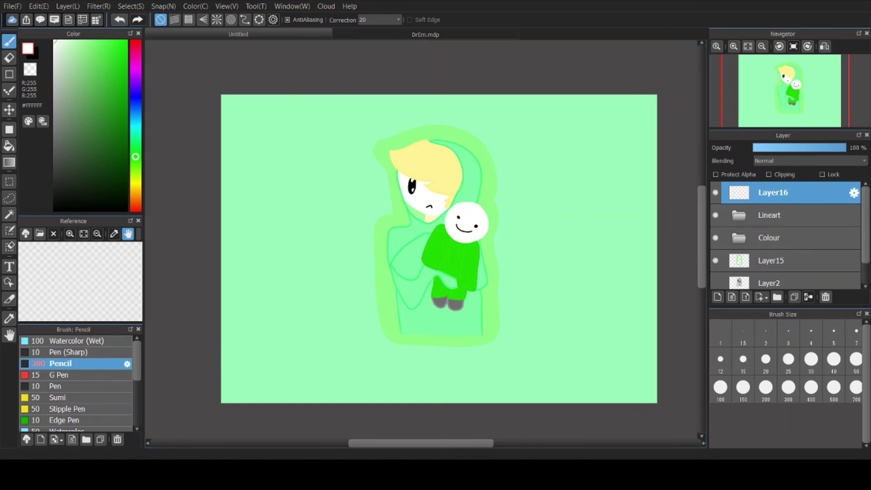
{"action": "left_click", "coordinate": [788, 359]}
{"action": "left_click_drag", "start_coordinate": [708, 227], "coordinate": [690, 227]}
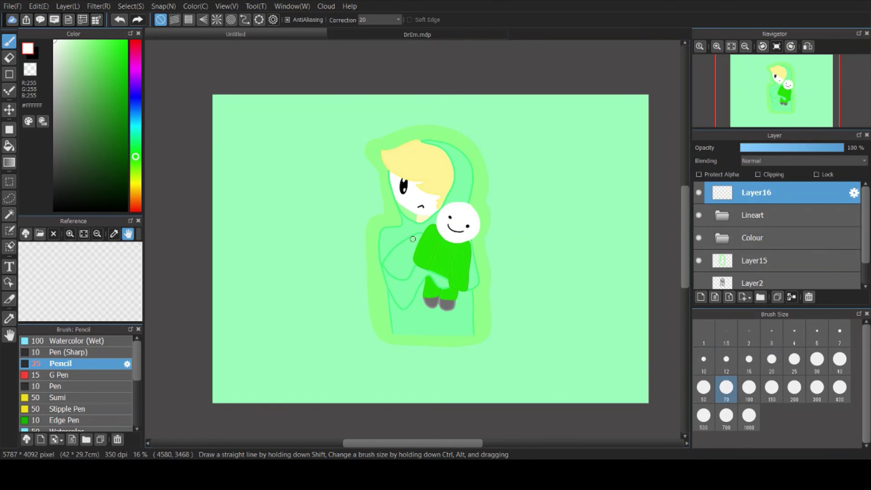
{"action": "left_click", "coordinate": [703, 358]}
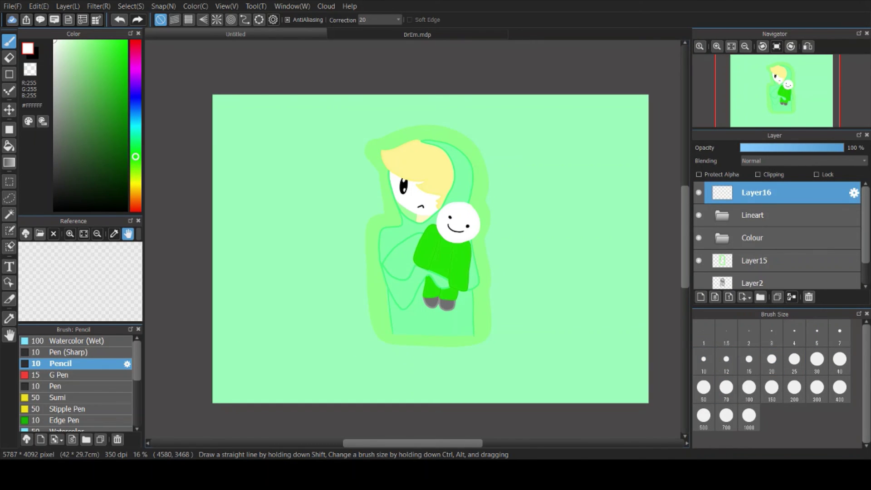
{"action": "left_click", "coordinate": [56, 386]}
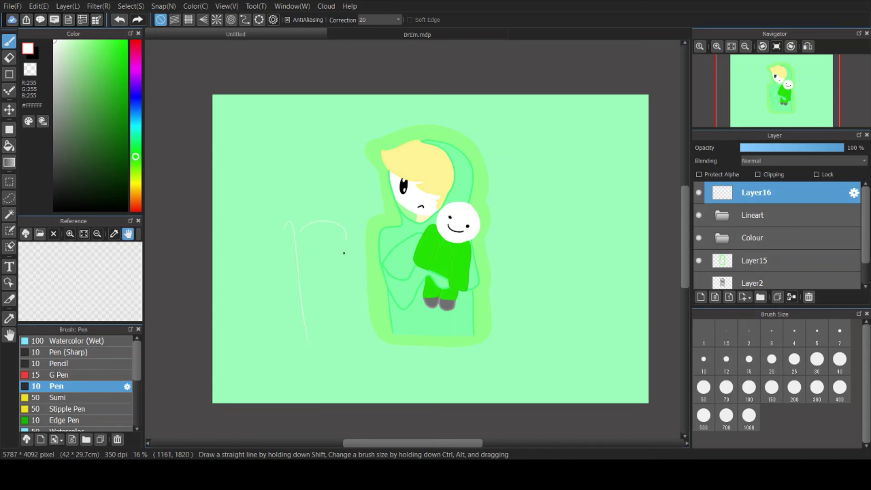
{"action": "left_click", "coordinate": [703, 387]}
Handwrite the word Dweam in white across the lower-left area of the canvas
{"action": "left_click_drag", "start_coordinate": [241, 253], "coordinate": [270, 318]}
{"action": "left_click_drag", "start_coordinate": [291, 272], "coordinate": [327, 309]}
{"action": "mouse_move", "coordinate": [330, 293]}
{"action": "left_mouse_down"}
{"action": "mouse_move", "coordinate": [347, 312]}
{"action": "mouse_move", "coordinate": [385, 313]}
{"action": "left_mouse_up"}
{"action": "mouse_move", "coordinate": [393, 320]}
{"action": "left_mouse_down"}
{"action": "mouse_move", "coordinate": [433, 313]}
{"action": "mouse_move", "coordinate": [436, 354]}
{"action": "mouse_move", "coordinate": [411, 375]}
{"action": "left_mouse_up"}
{"action": "key", "text": "v"}
{"action": "key", "text": "b"}
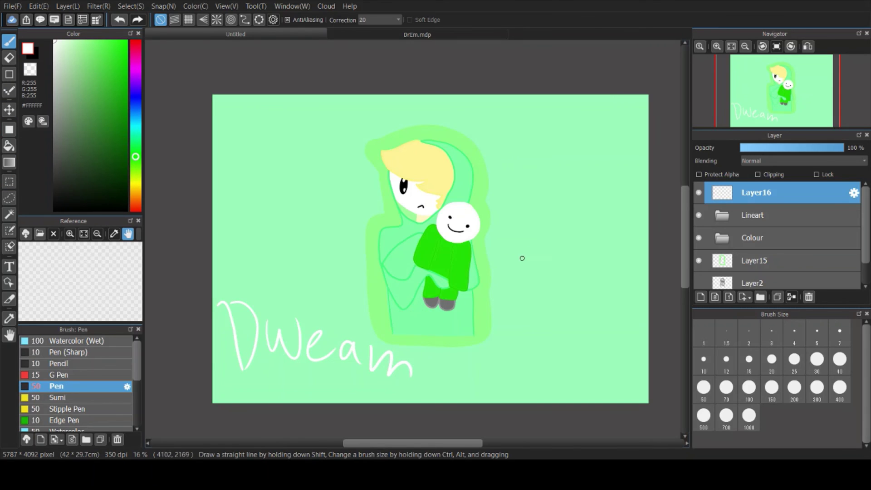
Draw two white heart outlines to the right of the character's head and three small white sparkles to its left
{"action": "scroll", "coordinate": [550, 295], "scroll_direction": "up", "scroll_amount": 2}
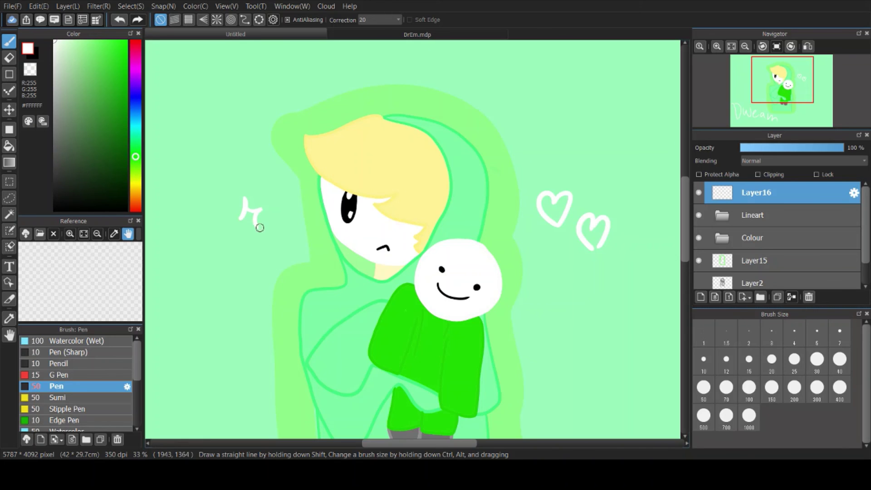
{"action": "scroll", "coordinate": [278, 223], "scroll_direction": "down", "scroll_amount": 3}
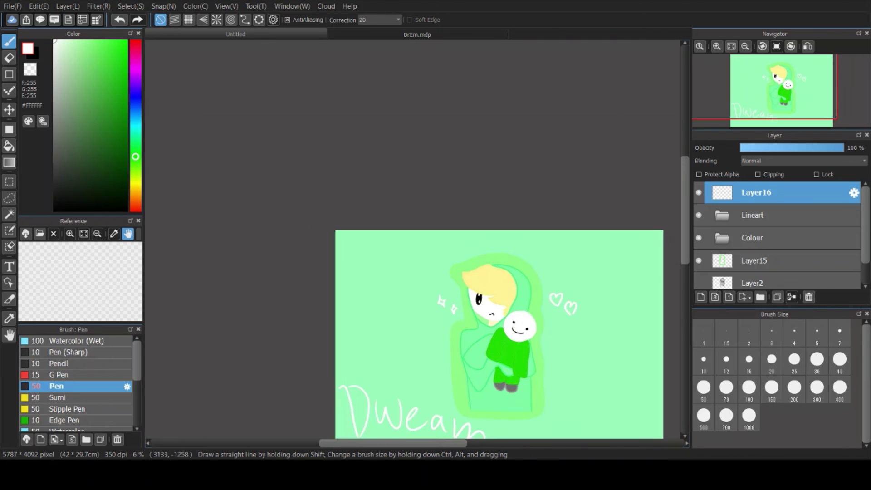
{"action": "scroll", "coordinate": [411, 245], "scroll_direction": "up", "scroll_amount": 5}
{"action": "left_click_drag", "start_coordinate": [405, 259], "coordinate": [411, 244]}
{"action": "scroll", "coordinate": [404, 258], "scroll_direction": "down", "scroll_amount": 4}
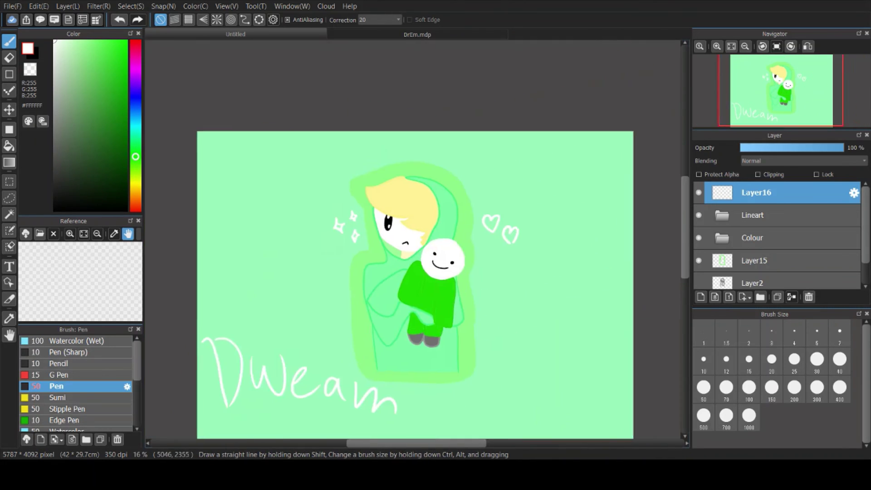
Airbrush soft white at size 1000 around the edges of the canvas on a new layer directly above Layer1
{"action": "scroll", "coordinate": [77, 386], "scroll_direction": "down", "scroll_amount": 5}
{"action": "left_click", "coordinate": [64, 414]}
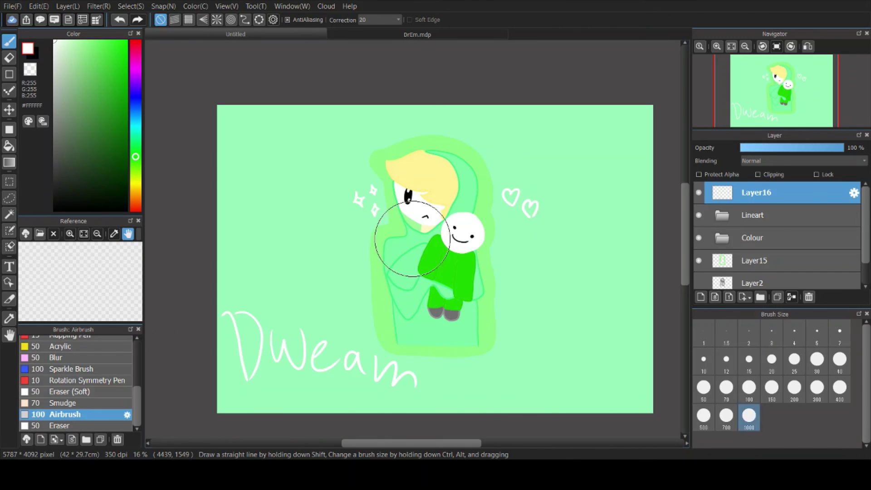
{"action": "scroll", "coordinate": [775, 236], "scroll_direction": "down", "scroll_amount": 2}
{"action": "left_click", "coordinate": [771, 278]}
{"action": "left_click", "coordinate": [700, 297]}
{"action": "mouse_move", "coordinate": [585, 410]}
{"action": "left_mouse_down"}
{"action": "mouse_move", "coordinate": [601, 302]}
{"action": "mouse_move", "coordinate": [646, 160]}
{"action": "mouse_move", "coordinate": [578, 111]}
{"action": "mouse_move", "coordinate": [215, 173]}
{"action": "mouse_move", "coordinate": [270, 405]}
{"action": "mouse_move", "coordinate": [668, 410]}
{"action": "mouse_move", "coordinate": [635, 398]}
{"action": "mouse_move", "coordinate": [654, 380]}
{"action": "left_mouse_up"}
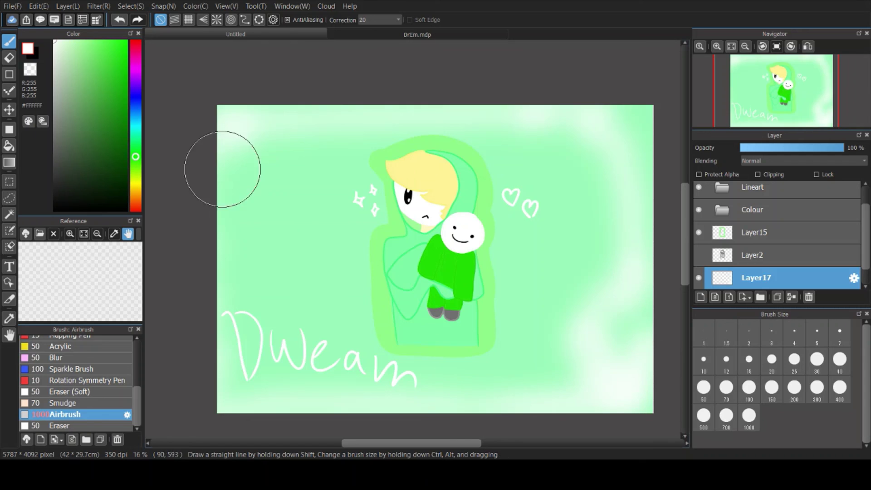
{"action": "mouse_move", "coordinate": [220, 169]}
{"action": "left_mouse_down"}
{"action": "mouse_move", "coordinate": [224, 398]}
{"action": "mouse_move", "coordinate": [263, 408]}
{"action": "mouse_move", "coordinate": [605, 356]}
{"action": "mouse_move", "coordinate": [641, 369]}
{"action": "mouse_move", "coordinate": [628, 437]}
{"action": "left_mouse_up"}
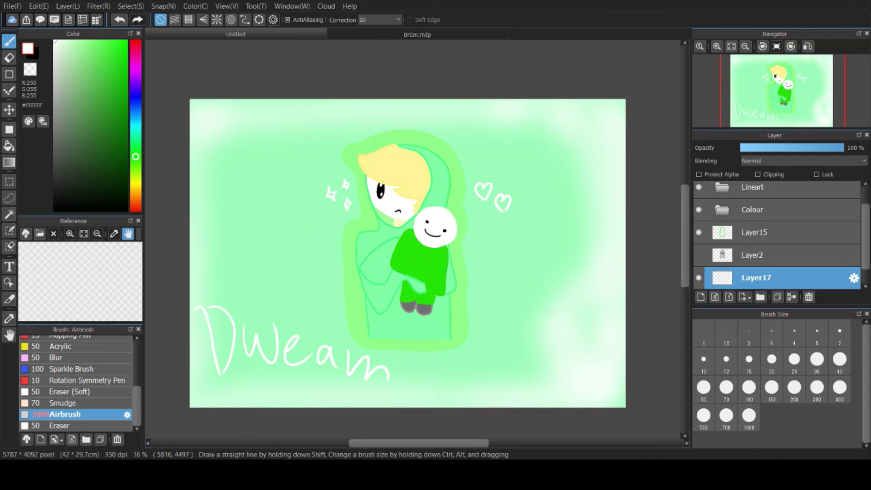